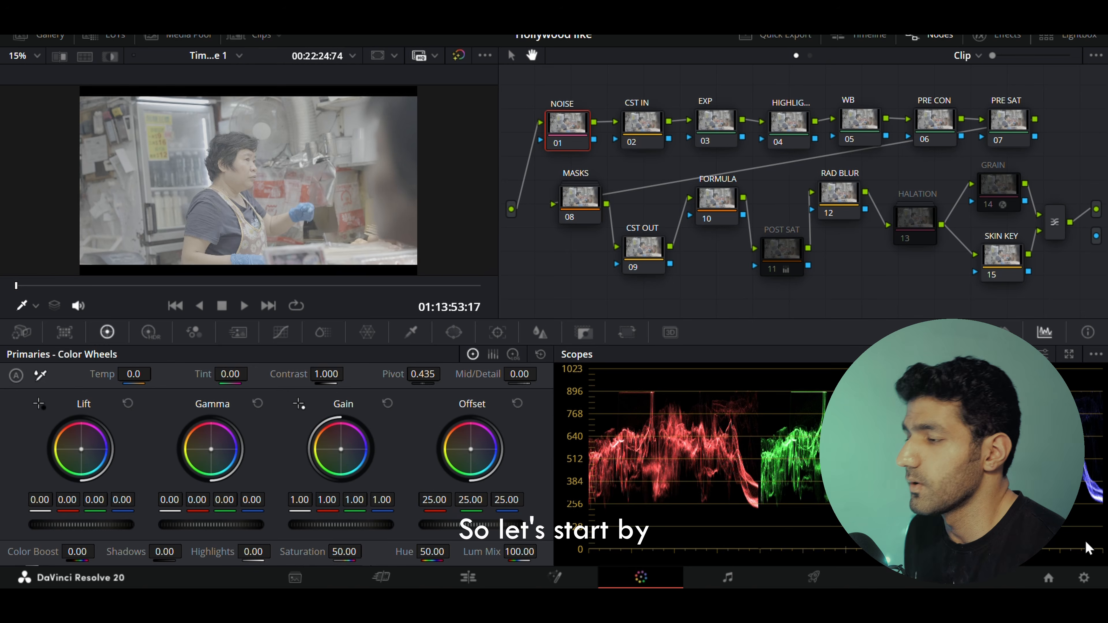
# Open Motion Effects and set the Temporal NR frames to 2.
pyautogui.click(1083, 578)
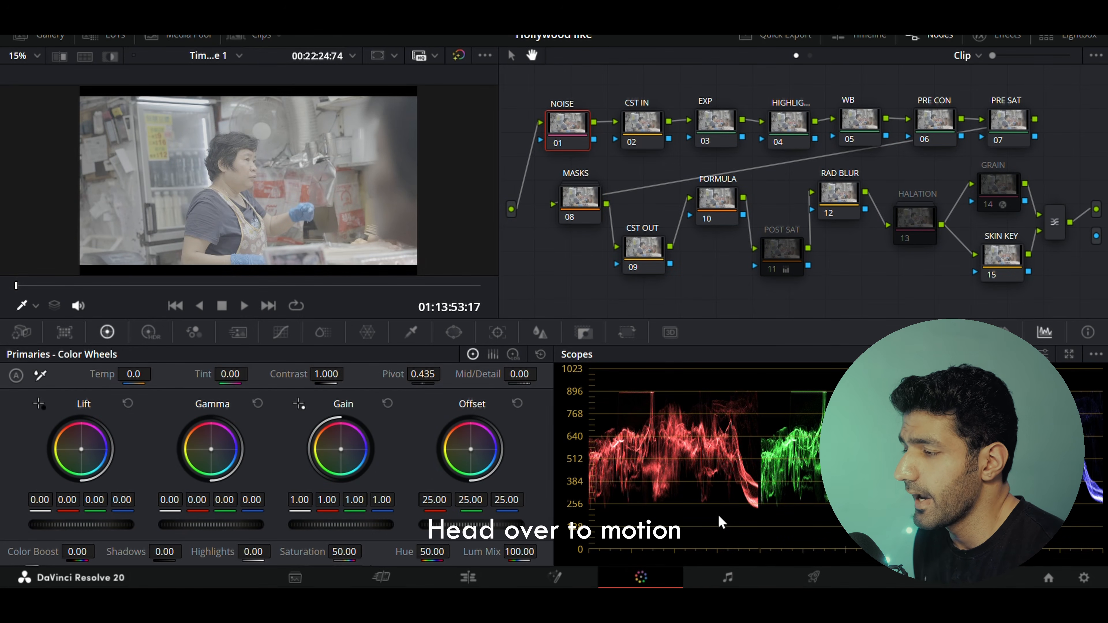
pyautogui.click(236, 333)
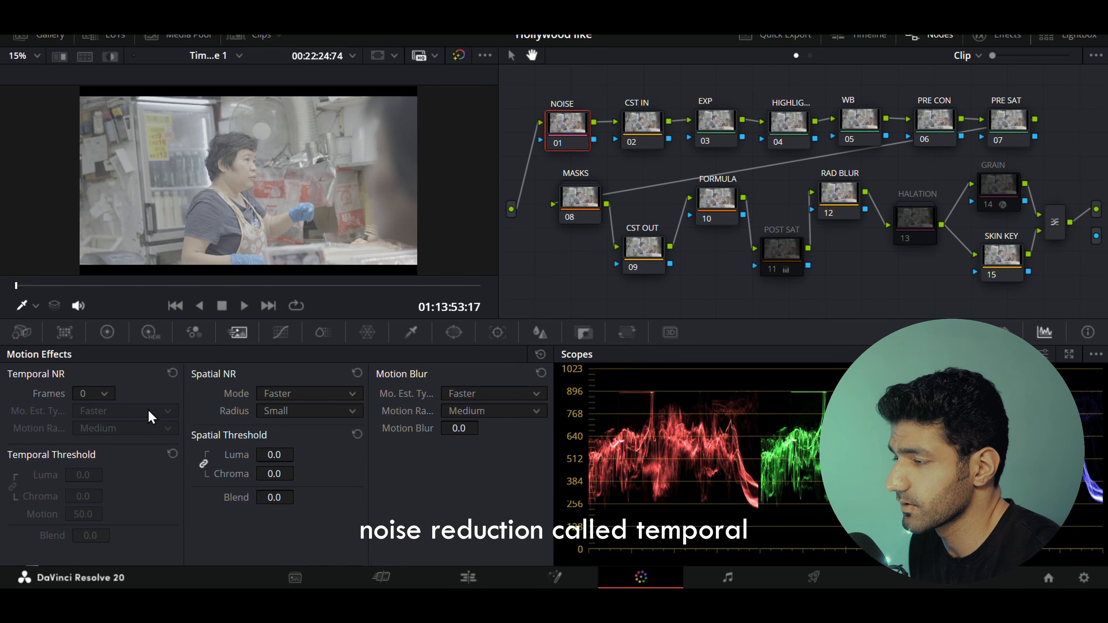
pyautogui.click(104, 398)
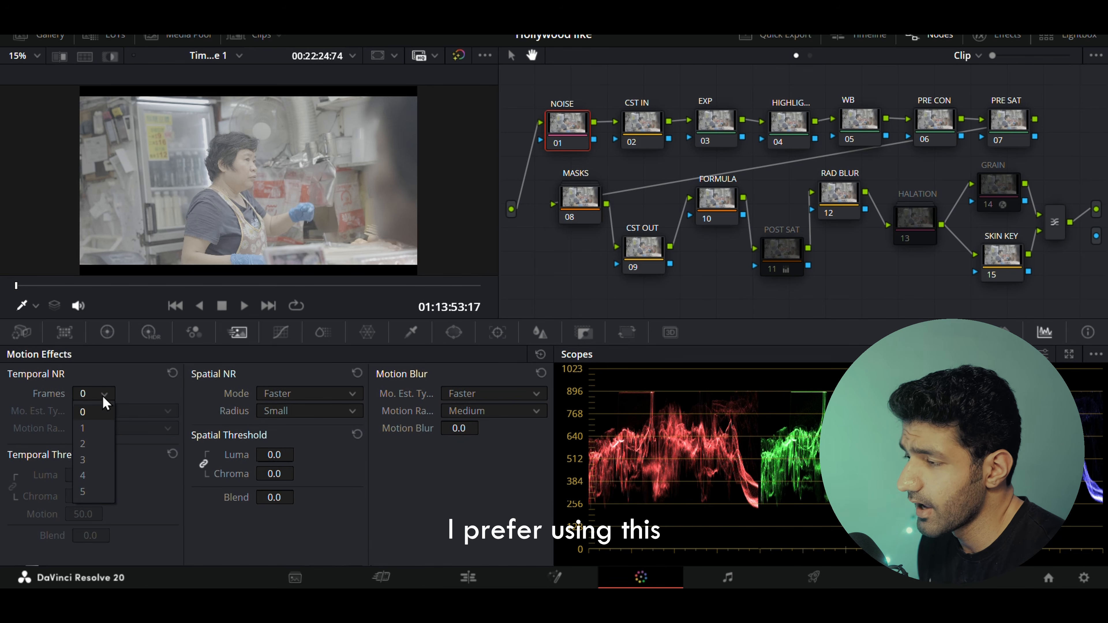
pyautogui.click(95, 444)
# Set the motion estimation type to Better and motion range to Small, then reset the Temporal NR settings.
pyautogui.click(146, 411)
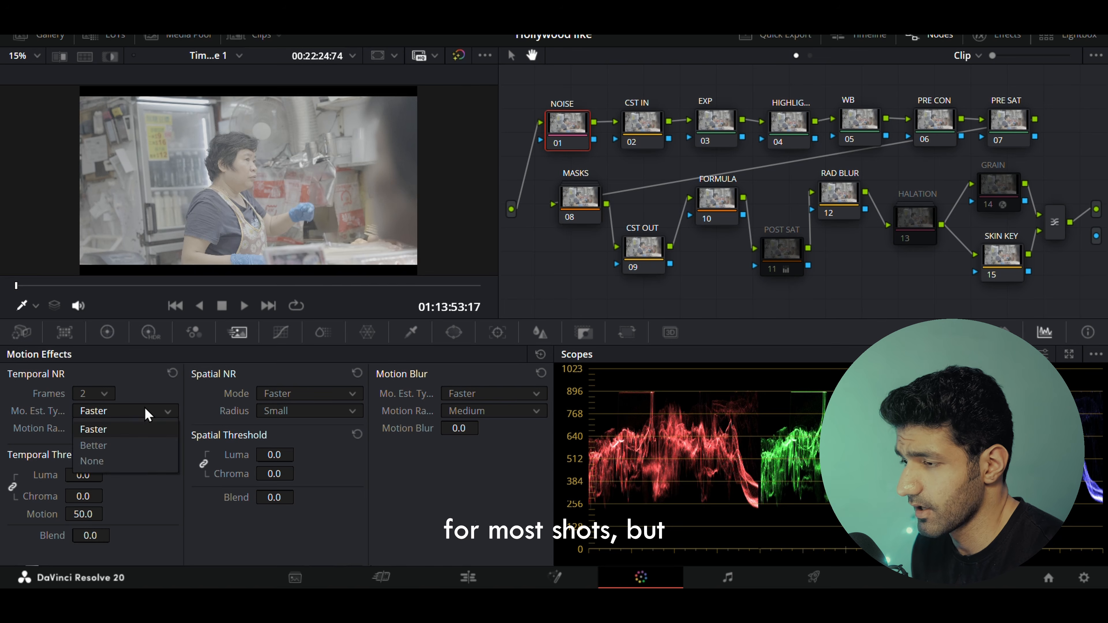
pyautogui.click(131, 446)
pyautogui.click(131, 428)
pyautogui.click(131, 479)
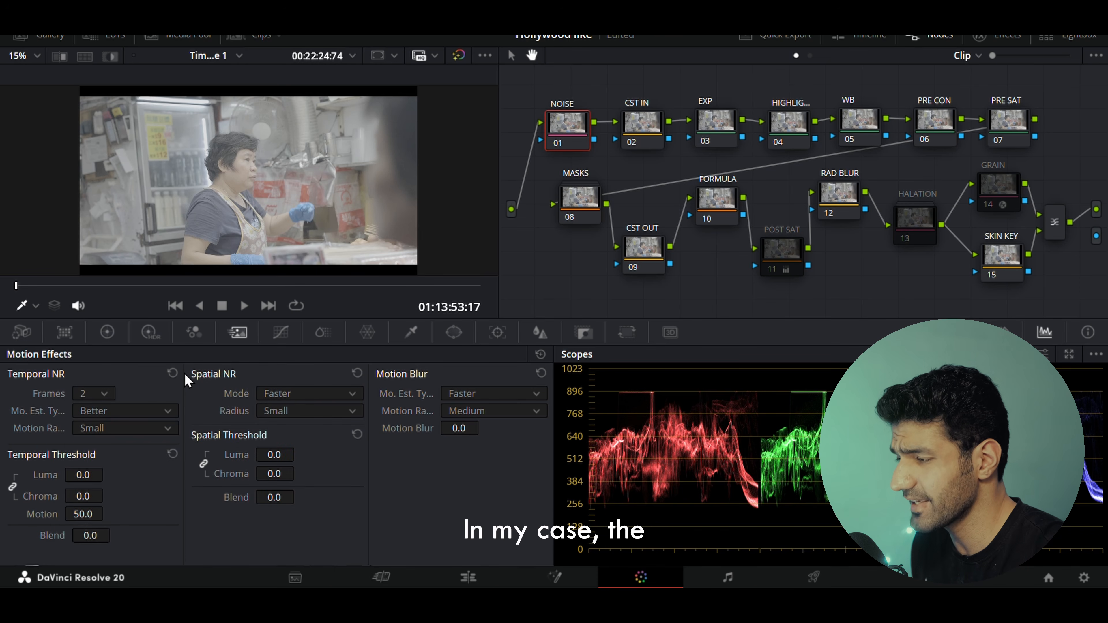
pyautogui.click(172, 373)
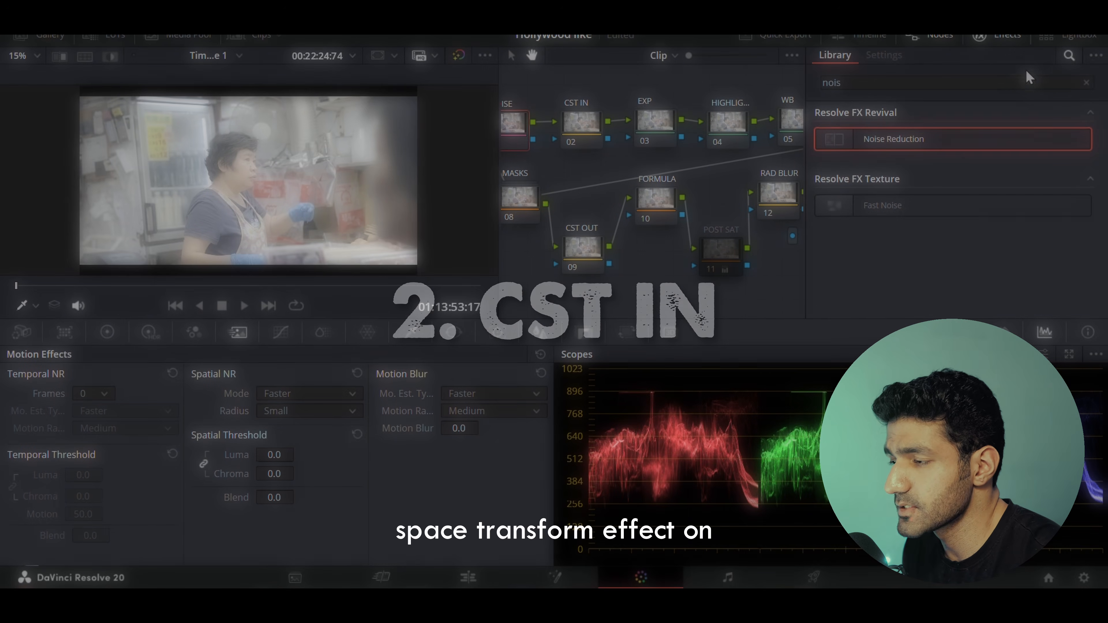
# Search the effects library for "color s" and apply Color Space Transform to the CST IN and CST OUT nodes.
pyautogui.click(1087, 83)
pyautogui.write('color s')
pyautogui.moveTo(906, 139); pyautogui.dragTo(579, 117)
pyautogui.moveTo(878, 135); pyautogui.dragTo(583, 250)
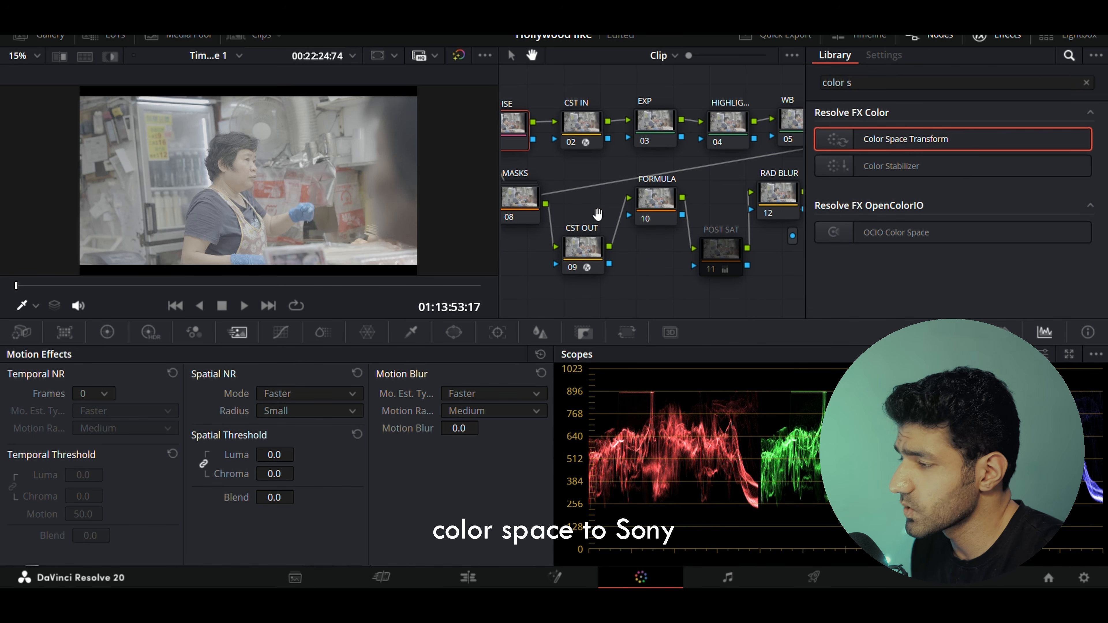
# On the CST IN node, set input color space to Sony S-Gamut3.Cine and input gamma to Sony S-Log3.
pyautogui.click(579, 120)
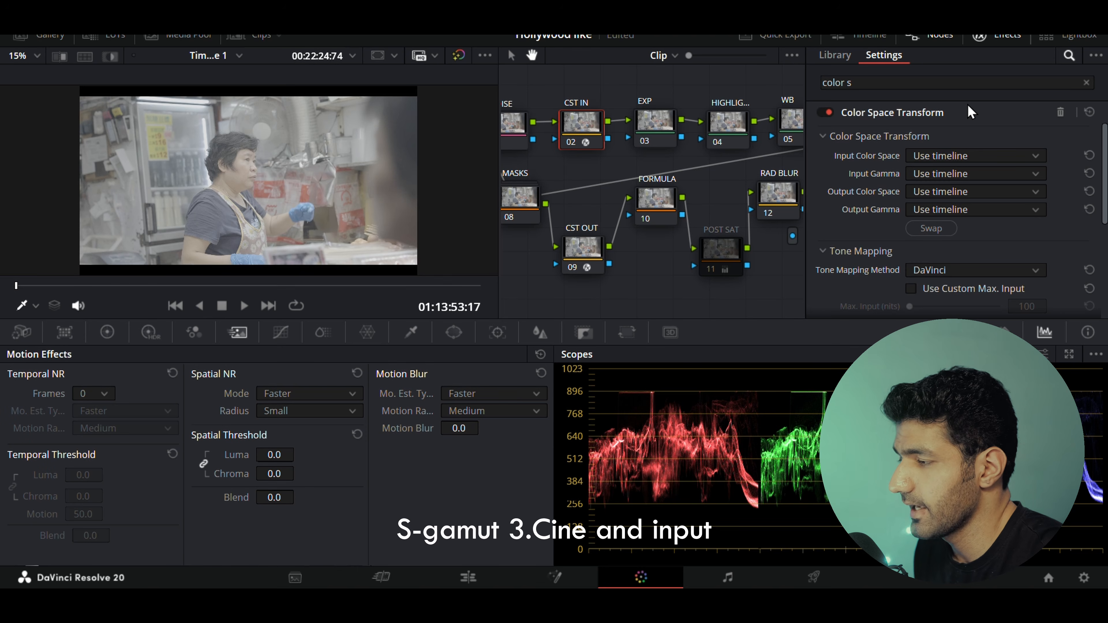
pyautogui.click(986, 157)
pyautogui.scroll(-10, 996, 244)
pyautogui.click(993, 267)
pyautogui.click(982, 174)
pyautogui.scroll(-5, 1014, 281)
pyautogui.click(1014, 283)
# Set the CST IN output color space to DaVinci Wide Gamut and output gamma to DaVinci Intermediate.
pyautogui.click(966, 191)
pyautogui.scroll(-5, 1004, 252)
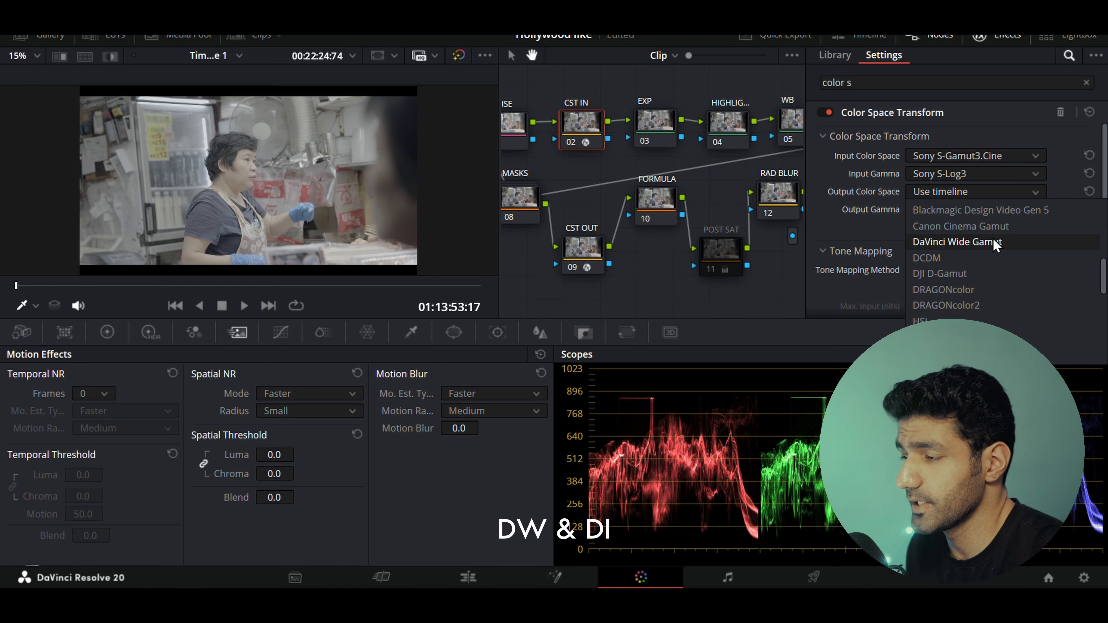
pyautogui.click(995, 243)
pyautogui.click(995, 210)
pyautogui.scroll(-5, 1019, 319)
pyautogui.click(1020, 322)
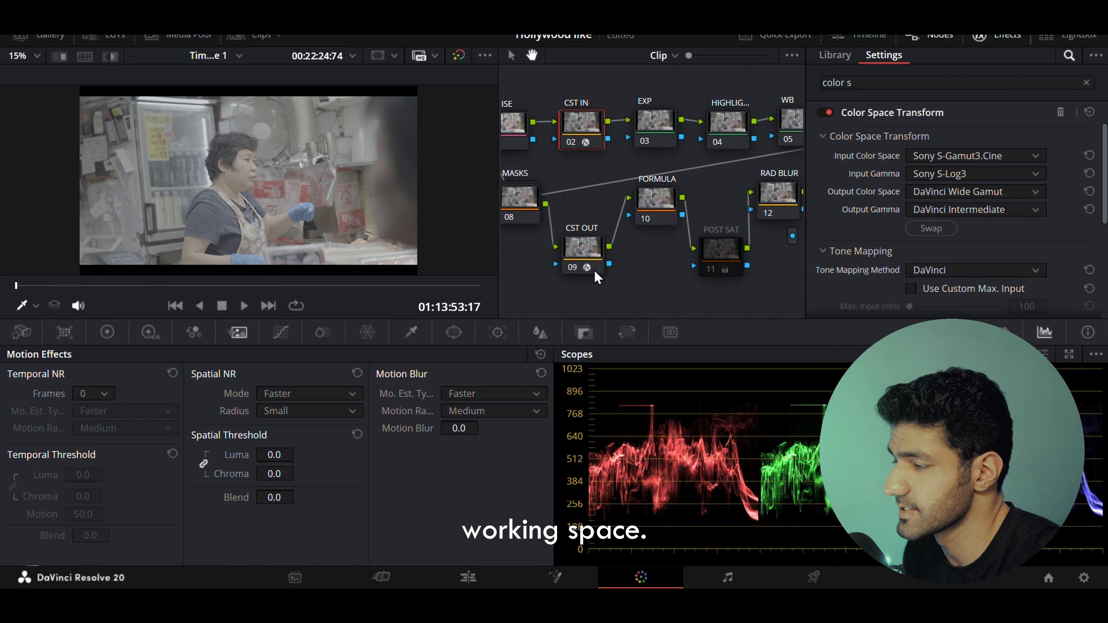
# On the CST OUT node, set input color space to DaVinci Wide Gamut and input gamma to DaVinci Intermediate.
pyautogui.click(583, 248)
pyautogui.click(973, 156)
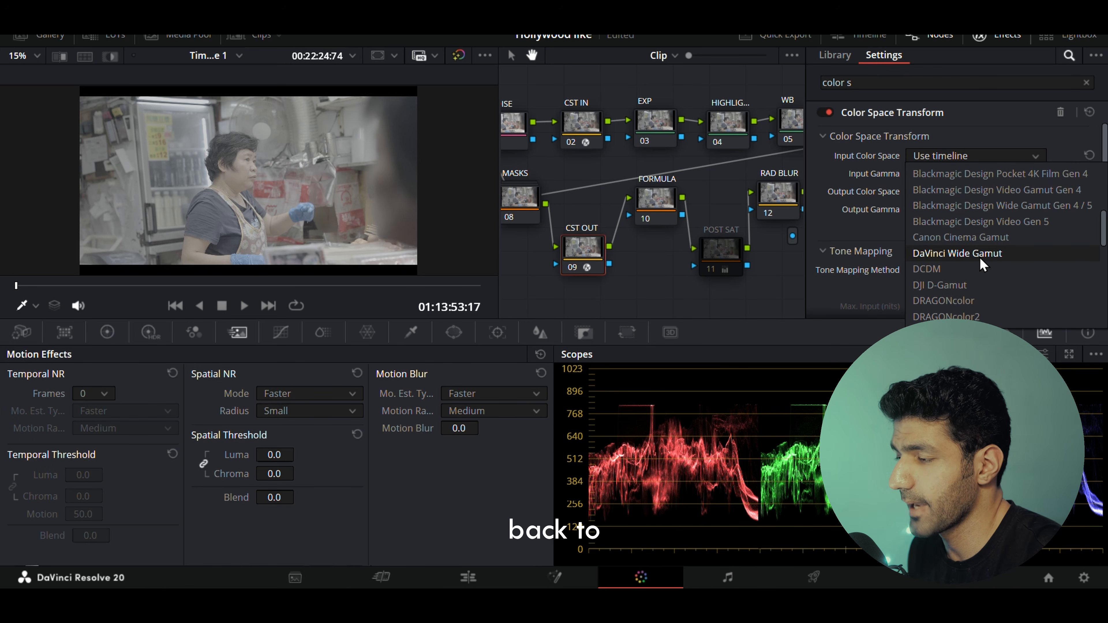
pyautogui.click(982, 262)
pyautogui.click(954, 174)
pyautogui.click(990, 288)
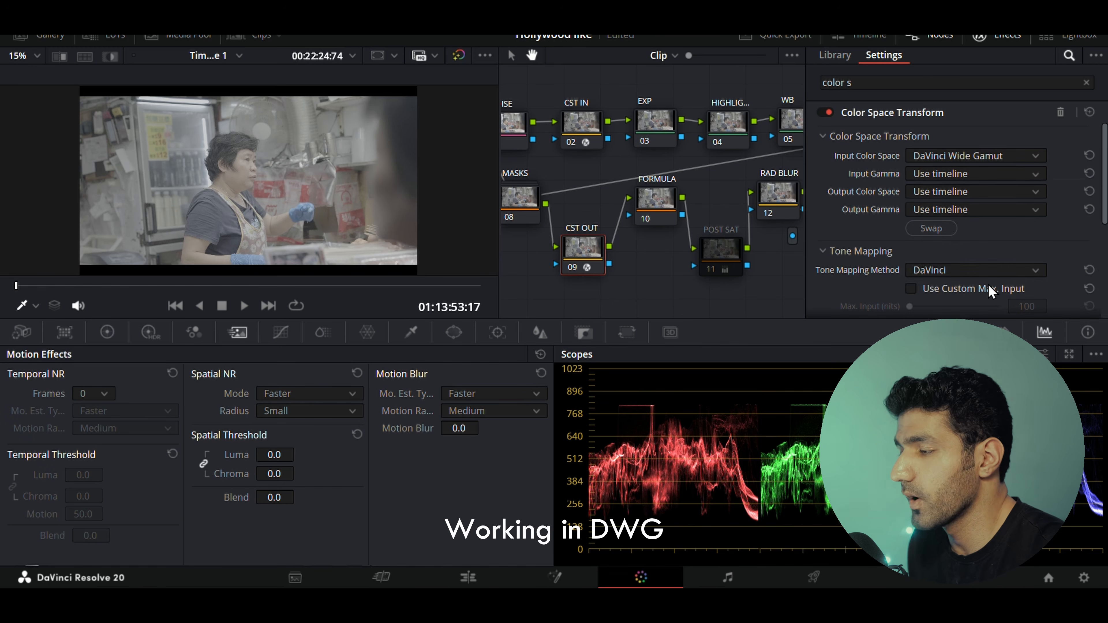
# Set the CST OUT output color space to Rec.709 and output gamma to Gamma 2.4.
pyautogui.click(972, 192)
pyautogui.scroll(-3, 1003, 283)
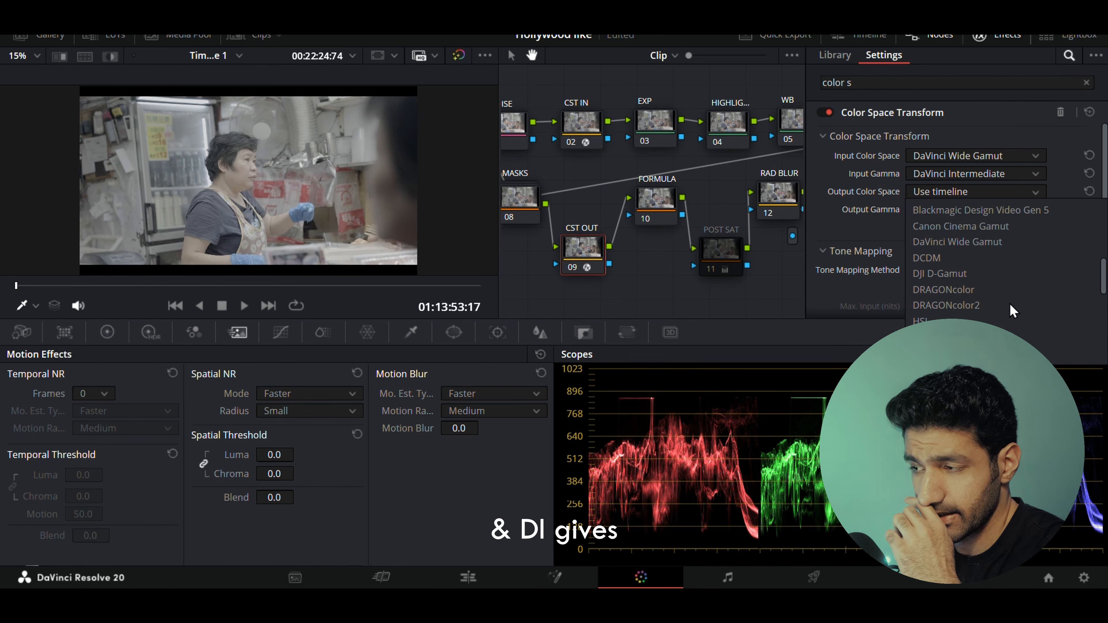
pyautogui.scroll(-3, 1009, 303)
pyautogui.click(1004, 302)
pyautogui.click(961, 209)
pyautogui.scroll(-5, 969, 271)
pyautogui.click(960, 322)
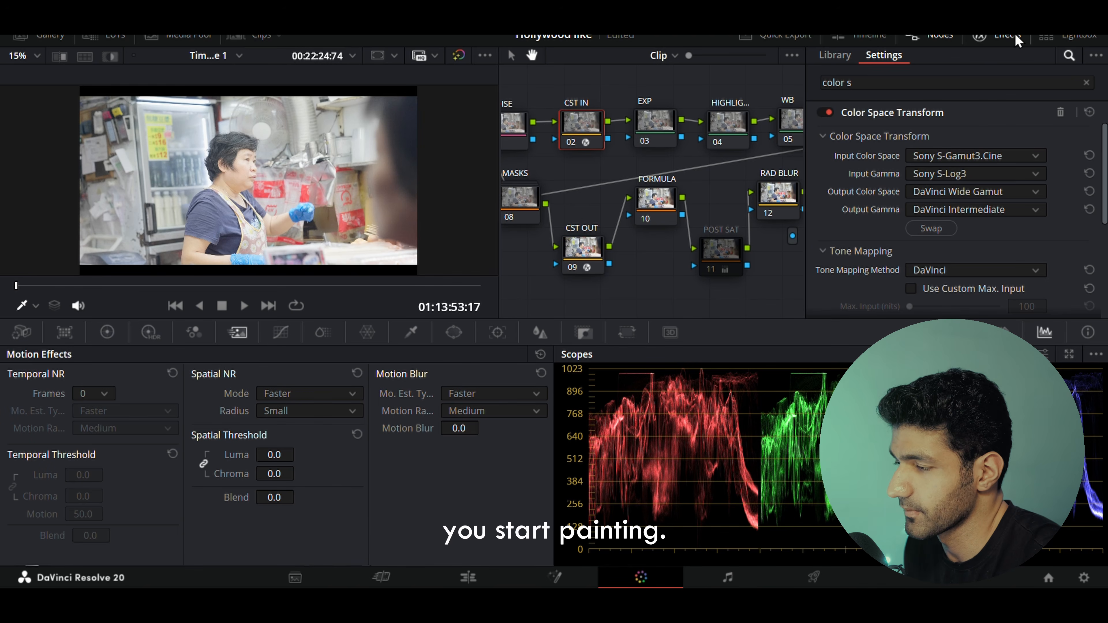
# Close the effects library and move the EXP and HIGHLIGHTS nodes up above the main node row.
pyautogui.click(1012, 36)
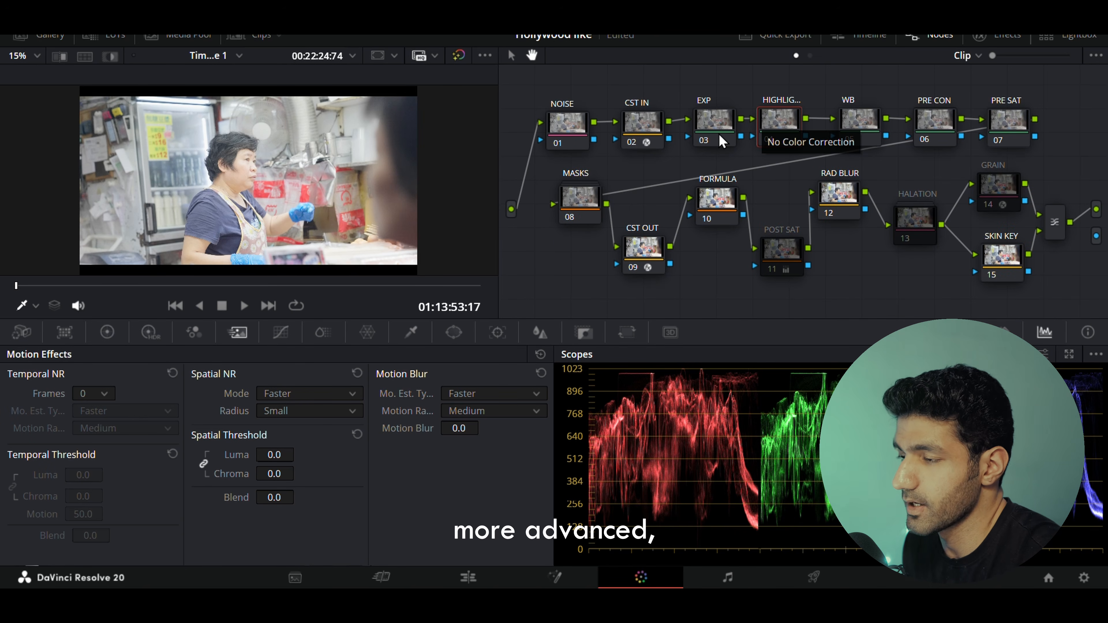
pyautogui.moveTo(720, 135); pyautogui.dragTo(724, 112)
pyautogui.click(781, 108)
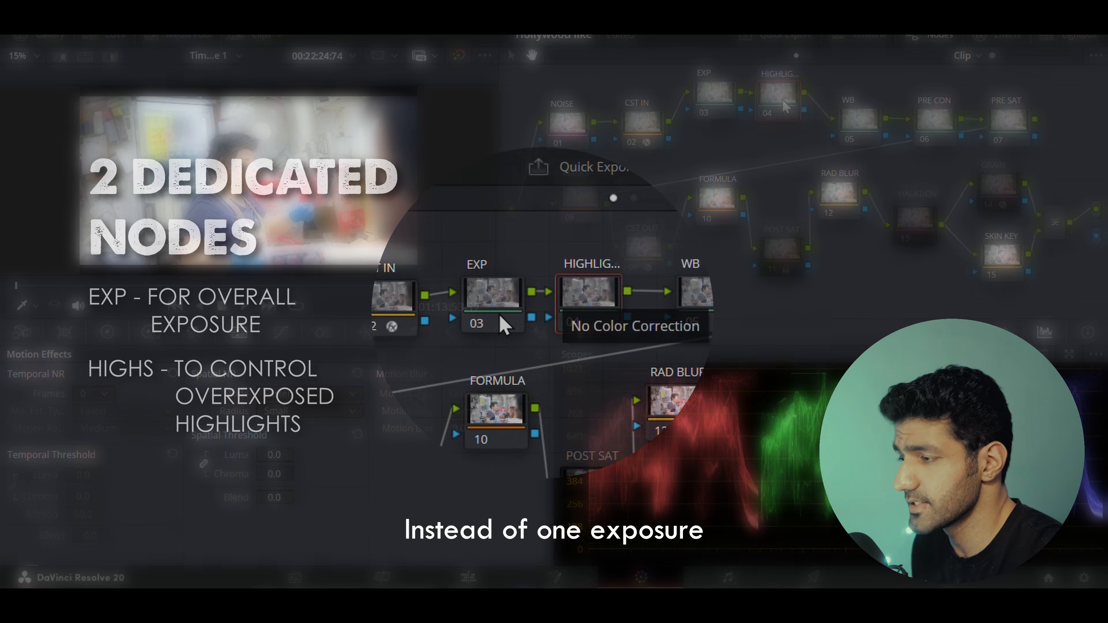
pyautogui.moveTo(503, 320); pyautogui.dragTo(506, 279)
pyautogui.moveTo(595, 301); pyautogui.dragTo(593, 263)
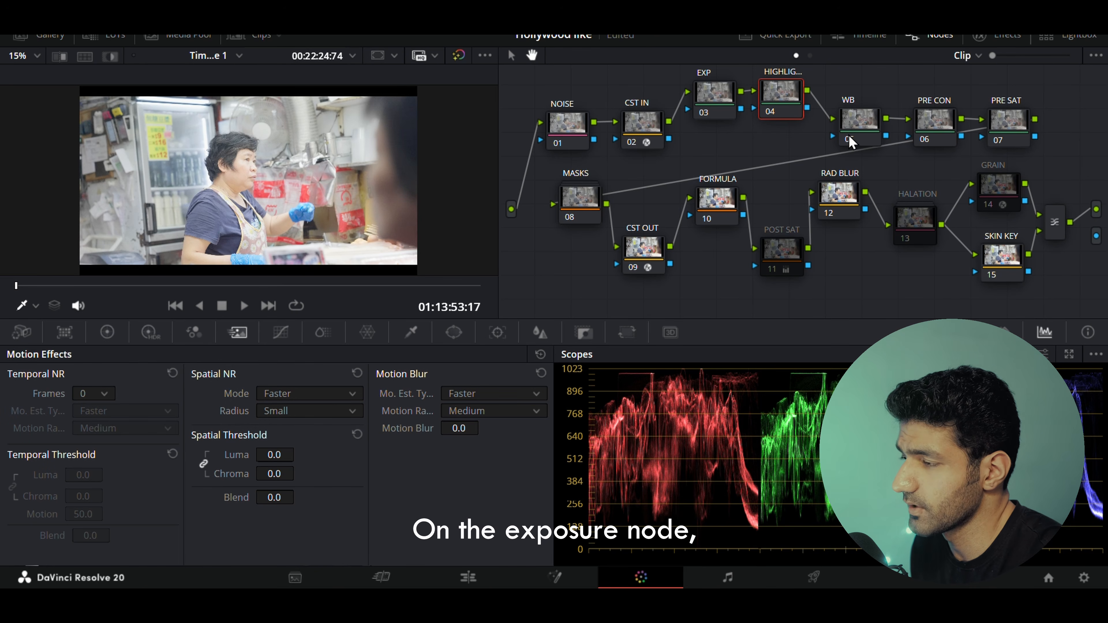
# On the EXP node, set saturation to 0 and lower the lift, gamma and gain master wheels to balance exposure.
pyautogui.click(710, 87)
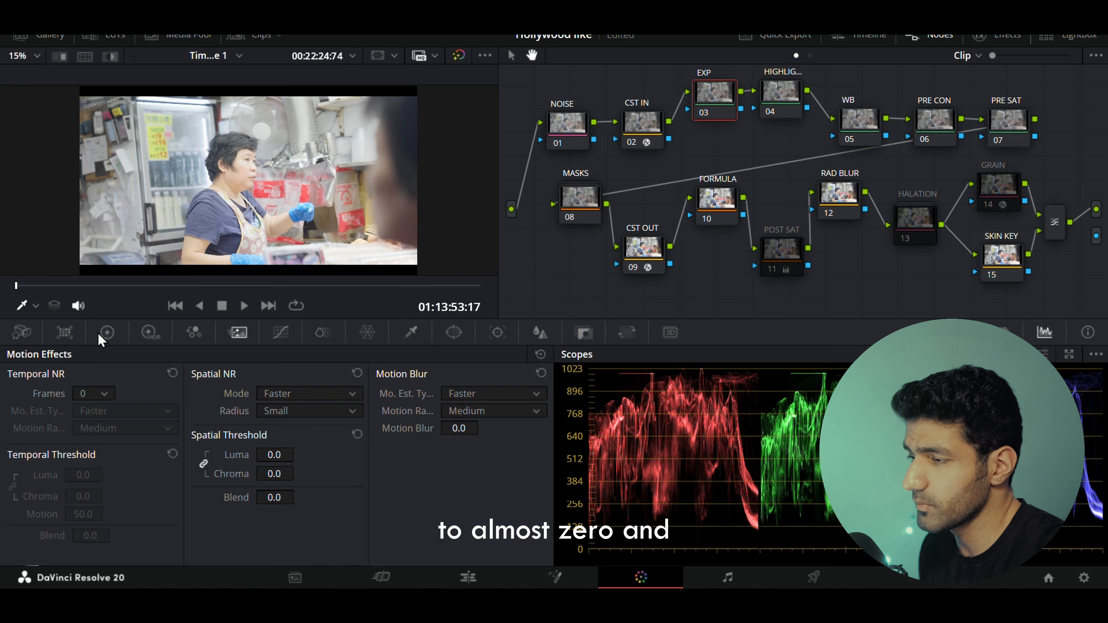
pyautogui.click(106, 332)
pyautogui.moveTo(344, 551); pyautogui.dragTo(341, 551)
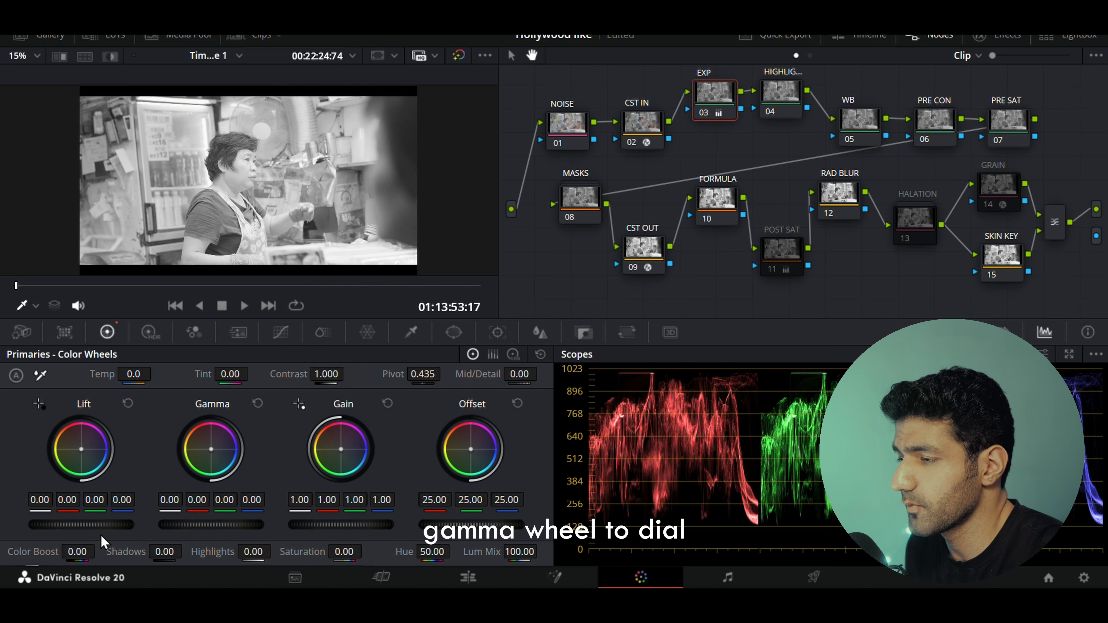
pyautogui.moveTo(94, 526); pyautogui.dragTo(49, 529)
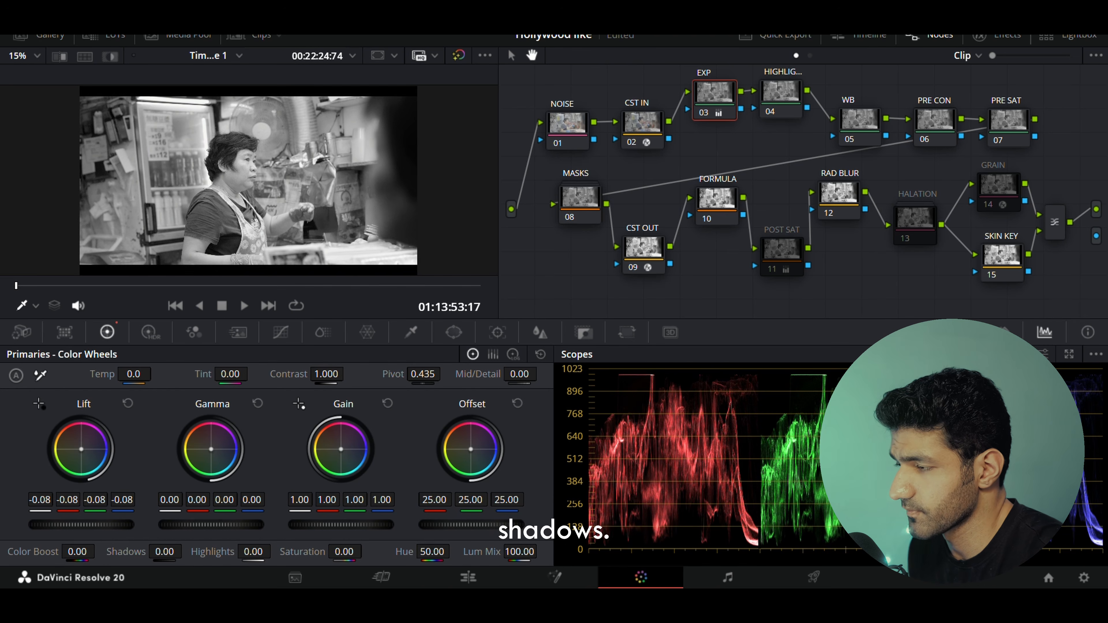
pyautogui.moveTo(240, 527); pyautogui.dragTo(214, 527)
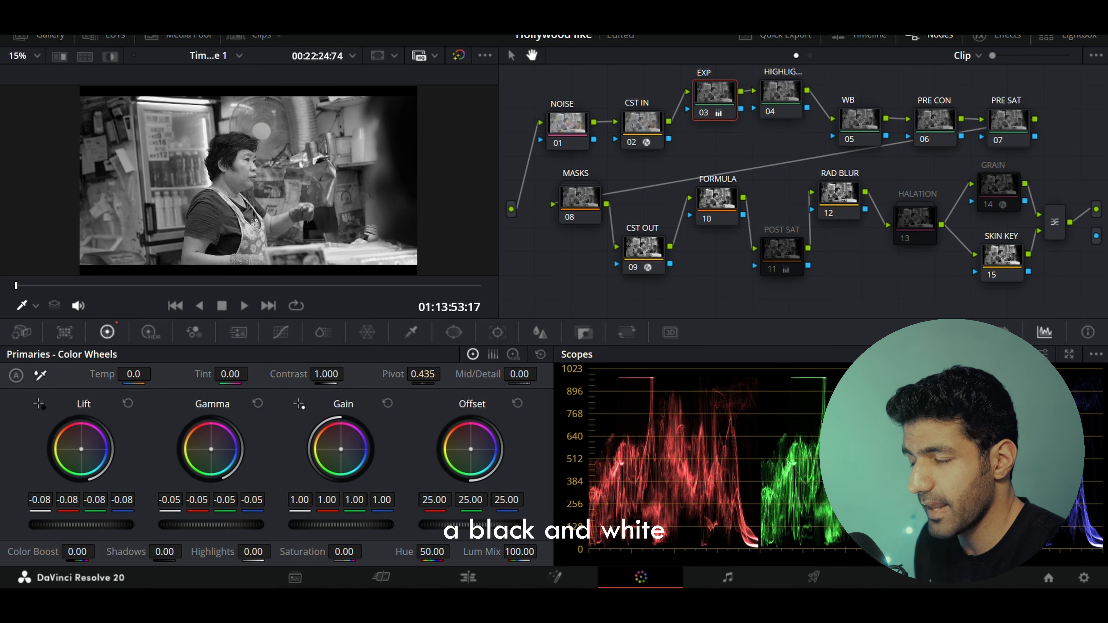
pyautogui.moveTo(324, 525); pyautogui.dragTo(265, 525)
pyautogui.moveTo(63, 527); pyautogui.dragTo(72, 527)
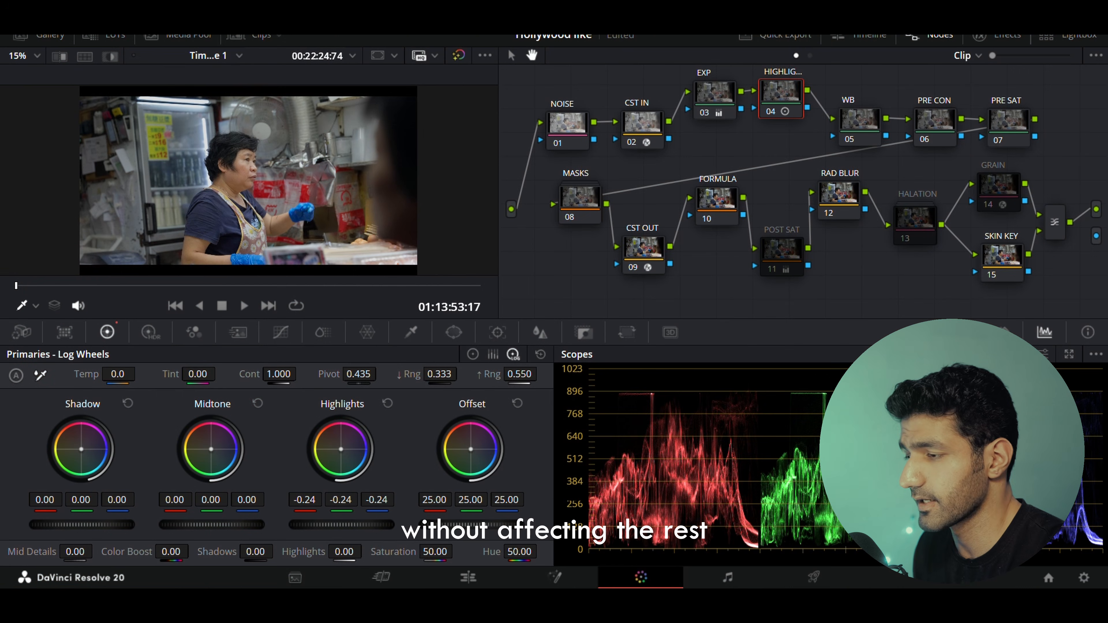
# Lower the HIGHLIGHTS node's highlights log wheel to about -0.24 and switch the scope to Vectorscope.
pyautogui.moveTo(342, 524); pyautogui.dragTo(340, 525)
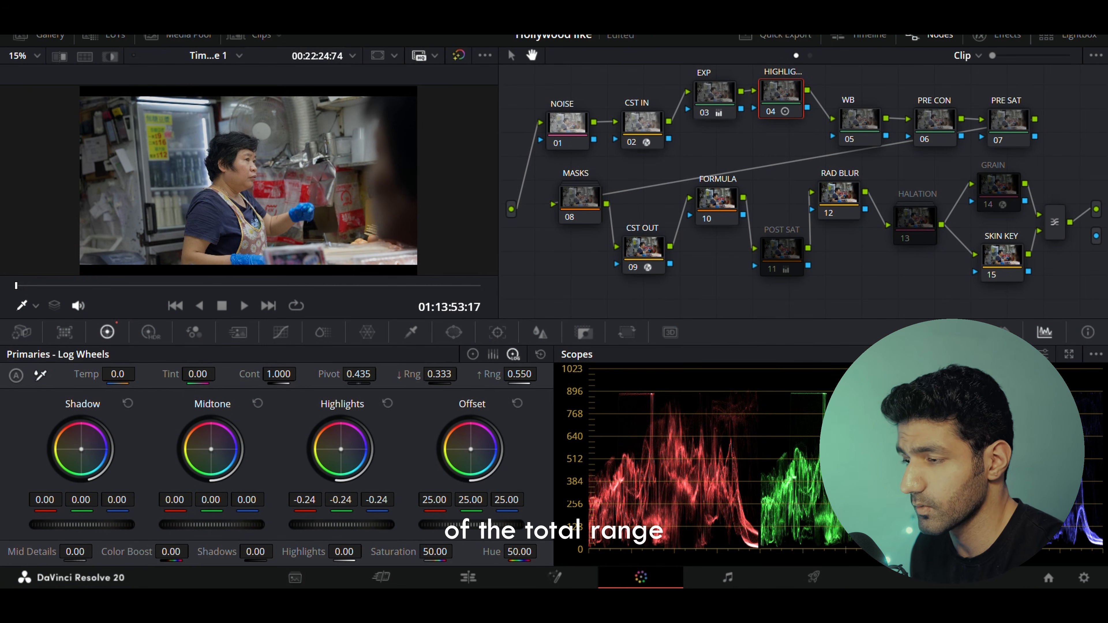
pyautogui.click(475, 357)
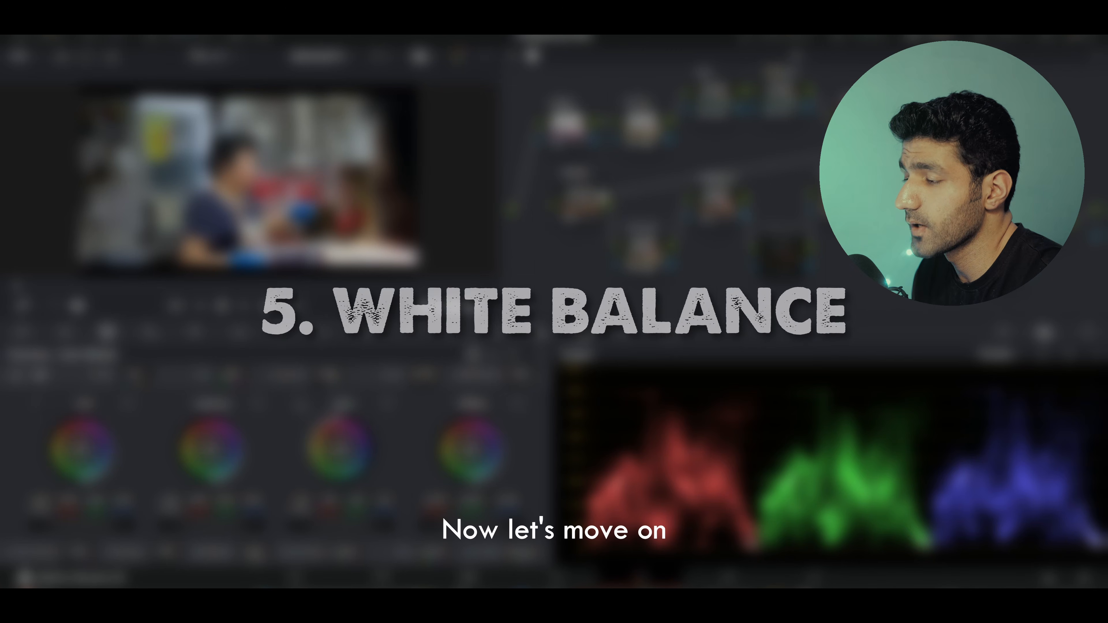
pyautogui.click(1008, 355)
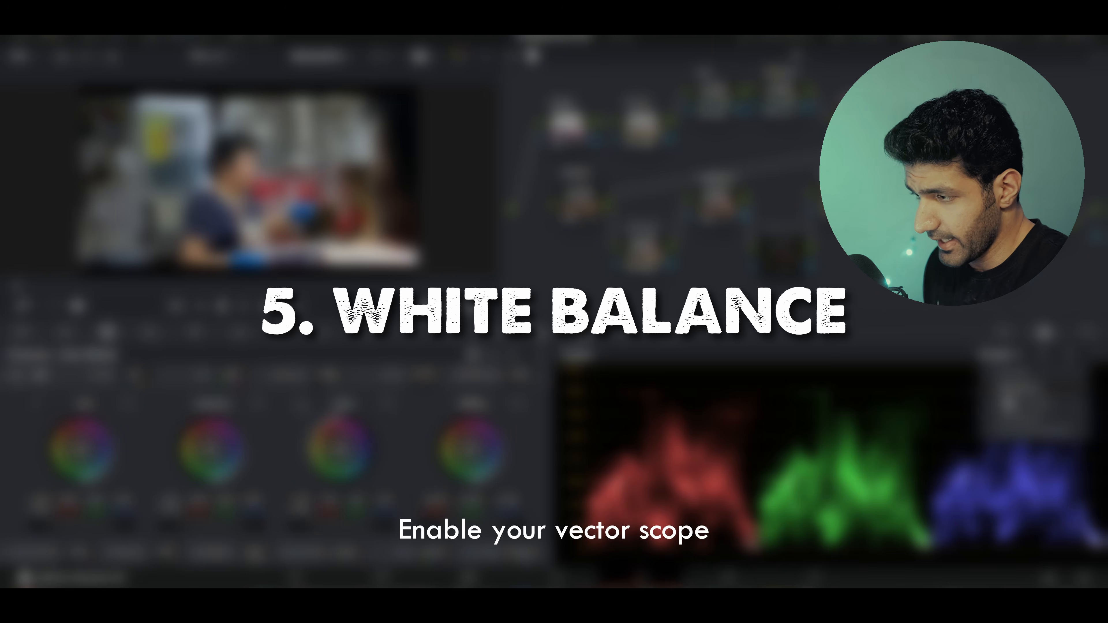
pyautogui.click(1011, 409)
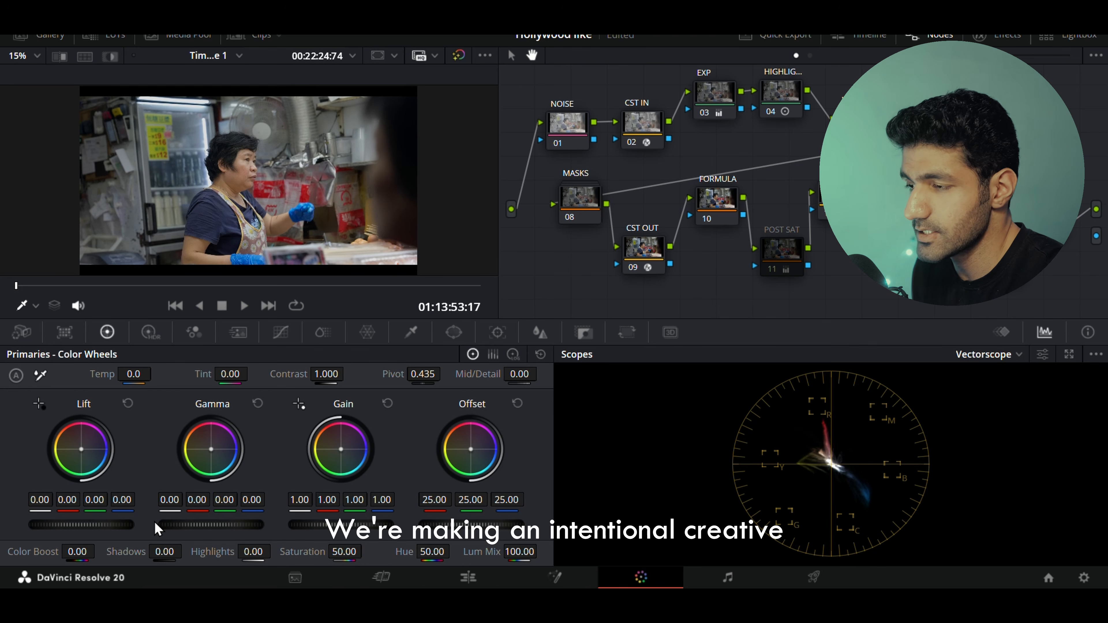
# On the WB node, tint the gamma wheel to 0.03 red, -0.01 green and -0.02 blue.
pyautogui.moveTo(206, 496); pyautogui.dragTo(225, 503)
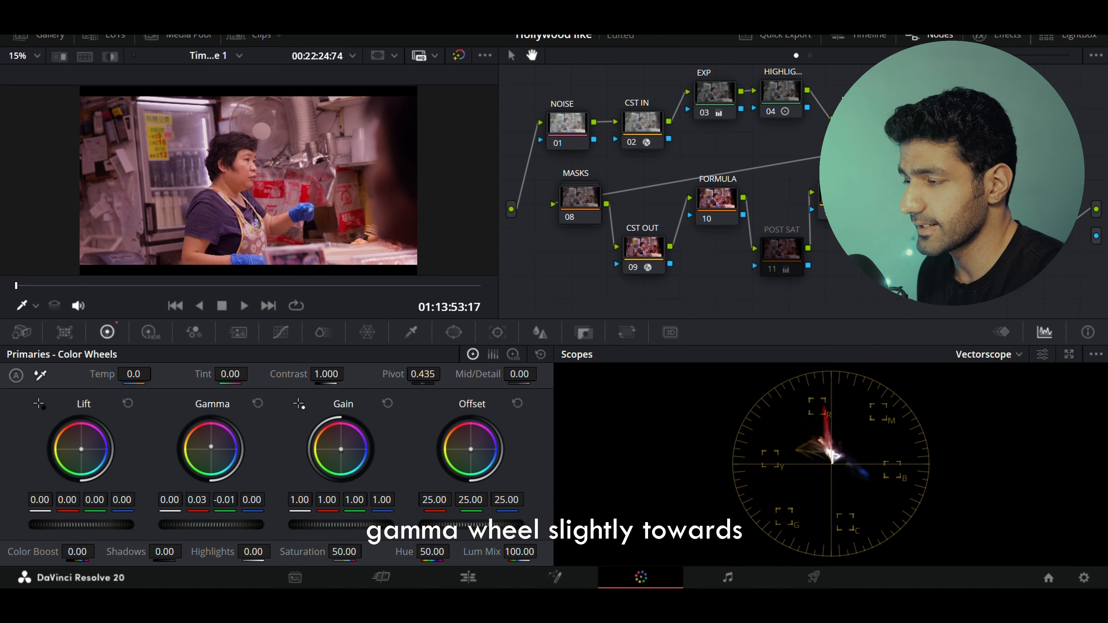
pyautogui.moveTo(252, 503); pyautogui.dragTo(246, 504)
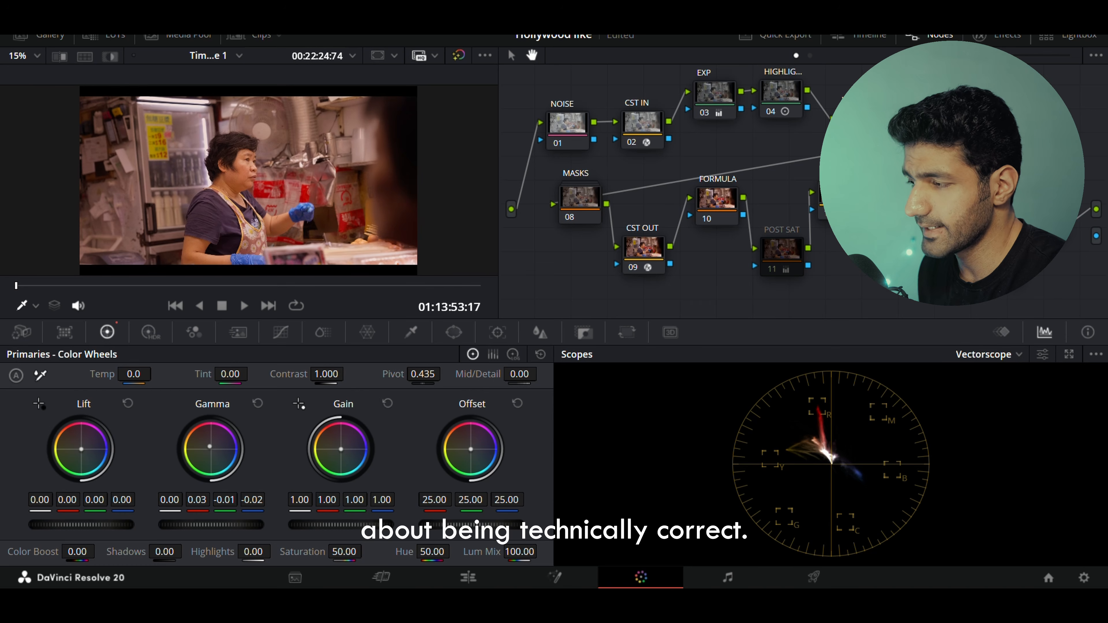
pyautogui.moveTo(67, 500); pyautogui.dragTo(64, 500)
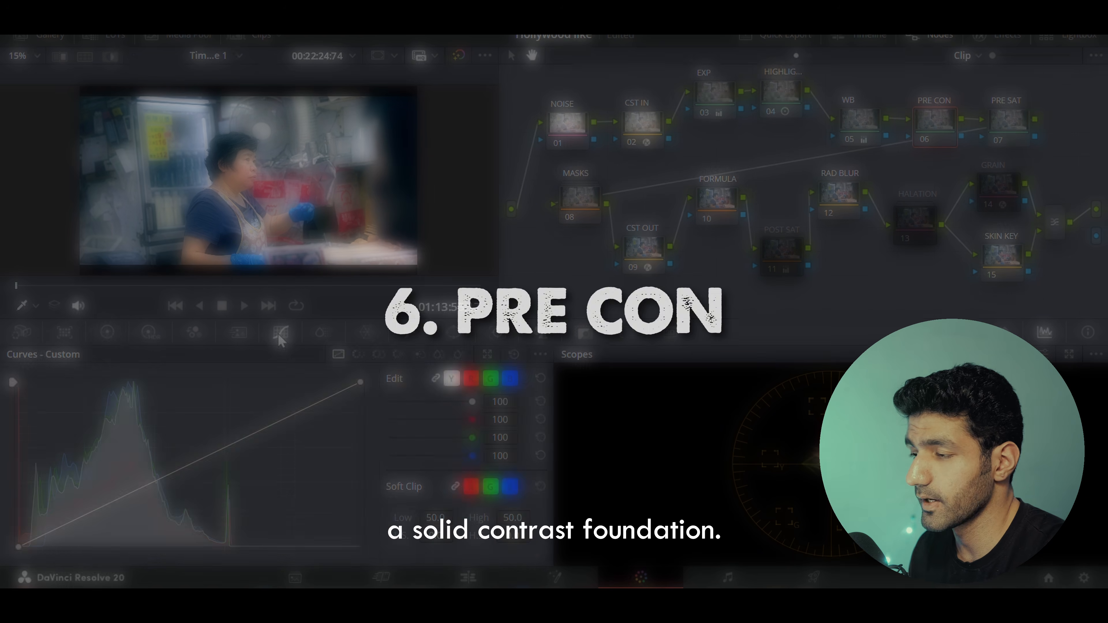
# Add two points to the PRE CON node's custom curve and shape a gentle S-curve.
pyautogui.click(241, 439)
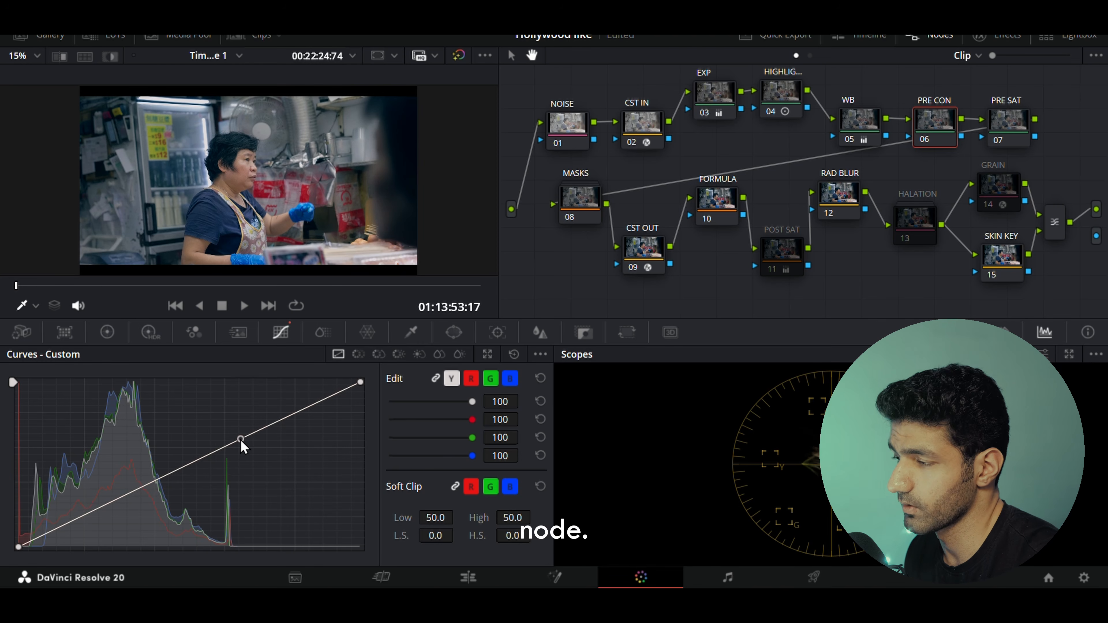
pyautogui.click(105, 505)
pyautogui.moveTo(105, 506); pyautogui.dragTo(107, 508)
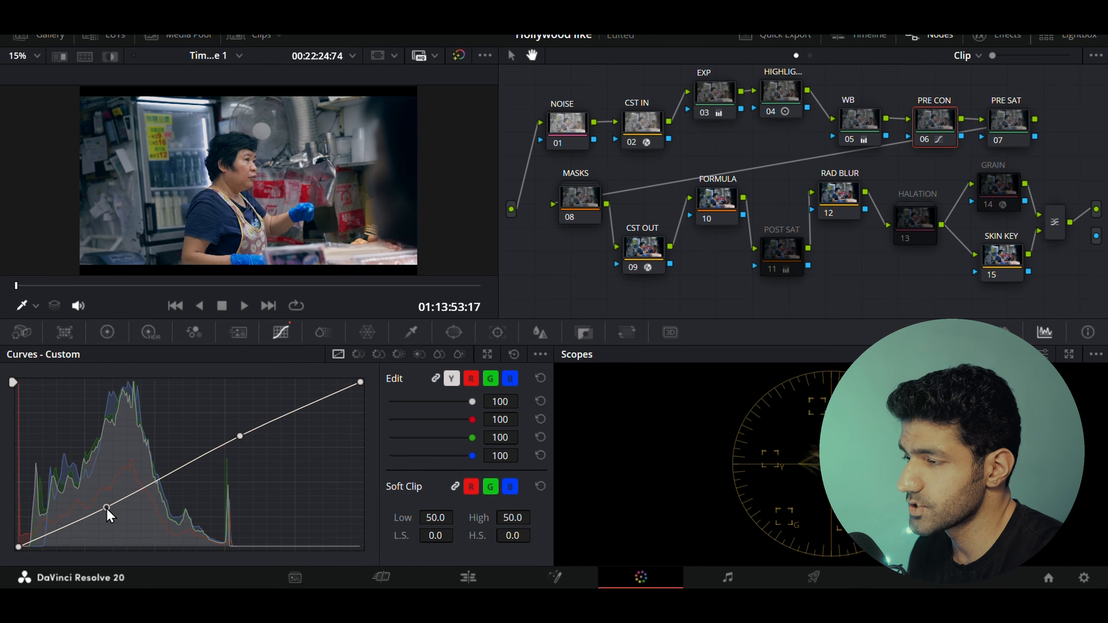
pyautogui.moveTo(240, 437); pyautogui.dragTo(241, 433)
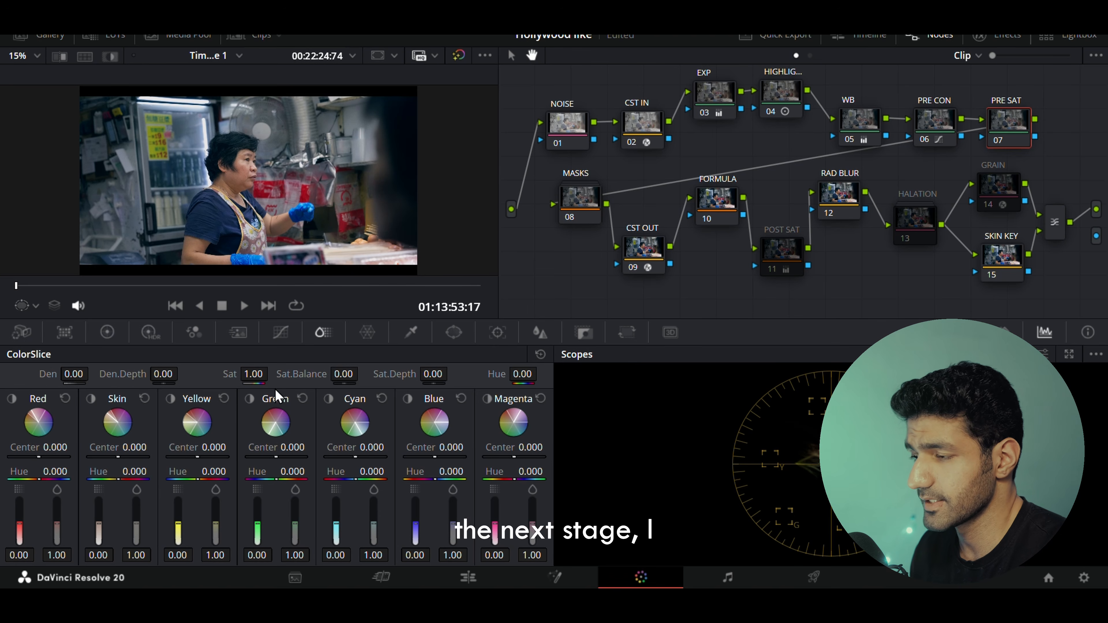
# On the PRE SAT node's ColorSlice, set saturation to 1.18 and density to 0.20.
pyautogui.moveTo(254, 374); pyautogui.dragTo(272, 374)
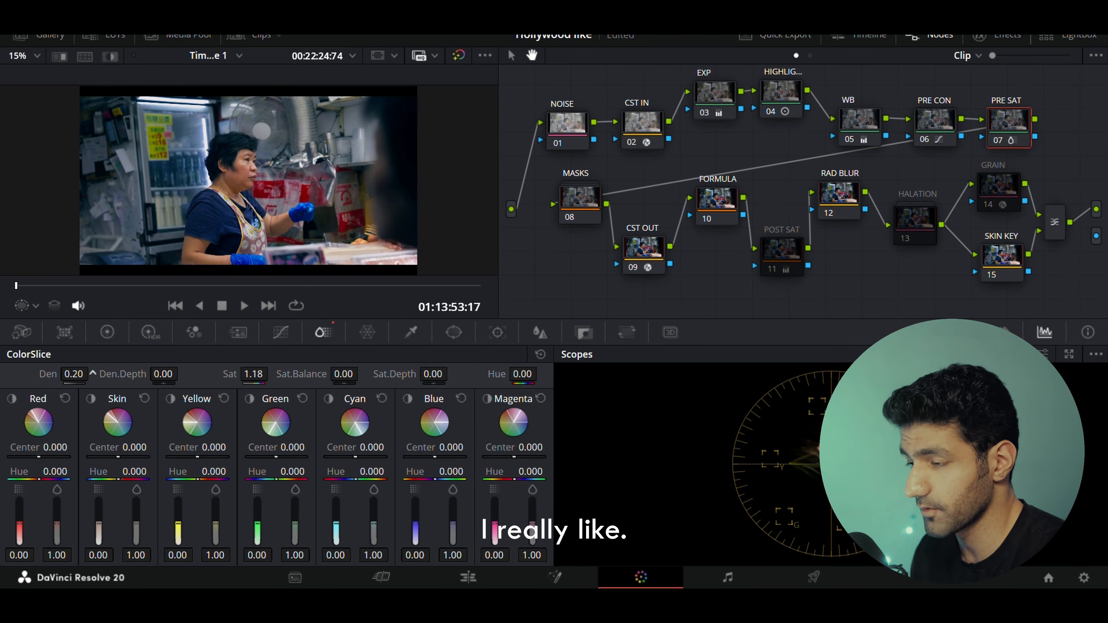
pyautogui.moveTo(93, 375); pyautogui.dragTo(92, 373)
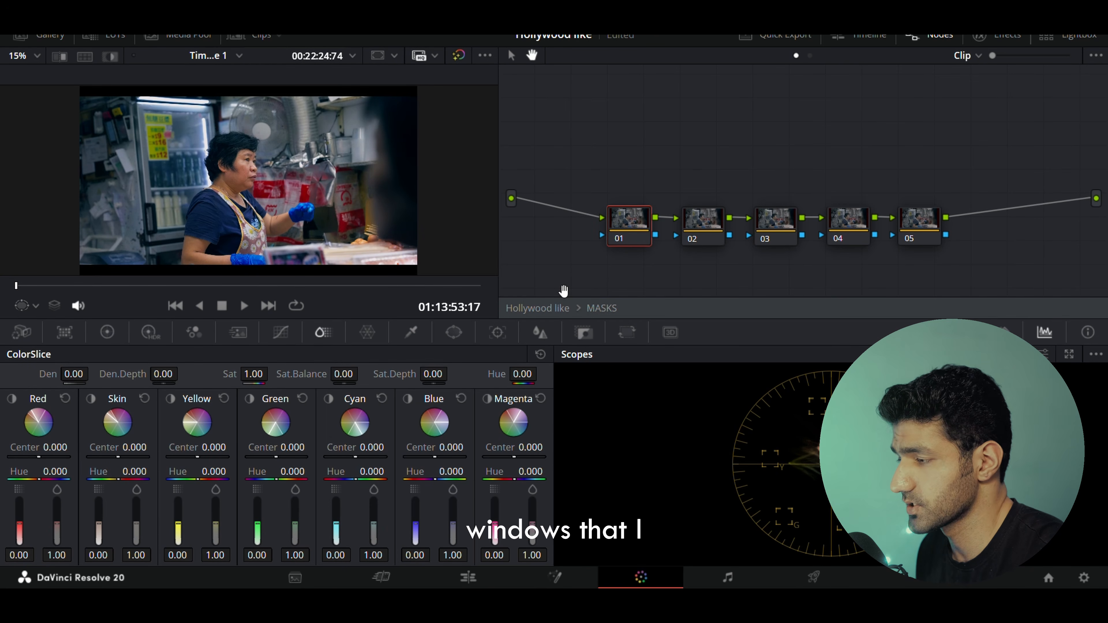
pyautogui.moveTo(563, 290); pyautogui.dragTo(562, 242)
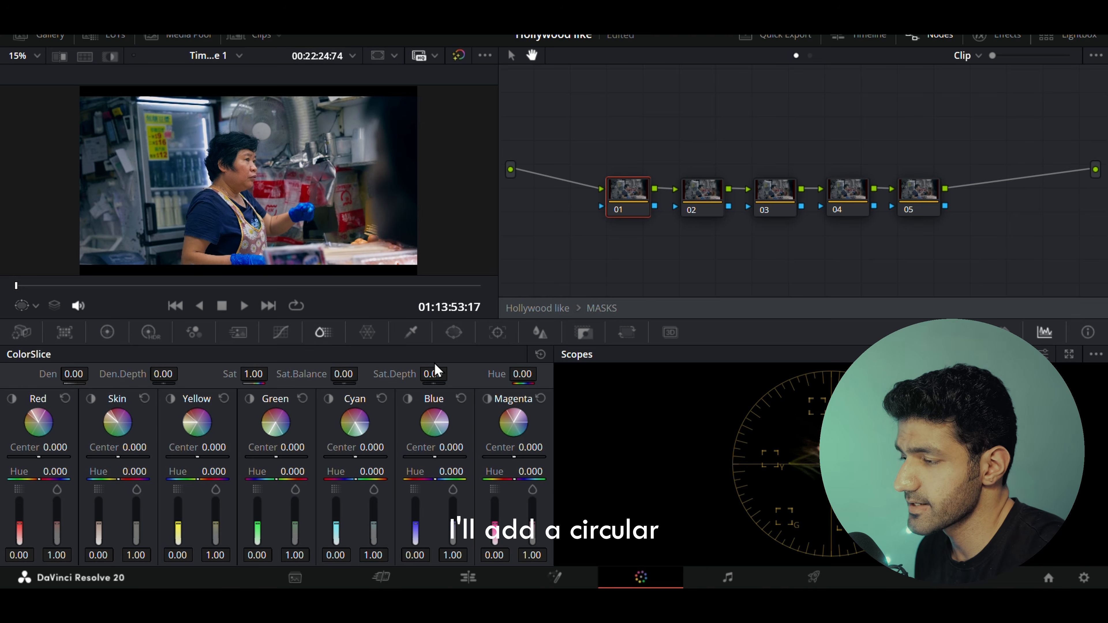
# On node 01 in MASKS, add a circular window around the woman's face, then set gamma to 0.02 and lift to -0.01.
pyautogui.click(453, 332)
pyautogui.click(42, 443)
pyautogui.moveTo(327, 201)
pyautogui.mouseDown()
pyautogui.moveTo(342, 211)
pyautogui.moveTo(272, 203)
pyautogui.mouseUp()
pyautogui.moveTo(249, 180); pyautogui.dragTo(235, 210)
pyautogui.click(109, 331)
pyautogui.moveTo(220, 525); pyautogui.dragTo(229, 526)
pyautogui.moveTo(58, 526); pyautogui.dragTo(56, 526)
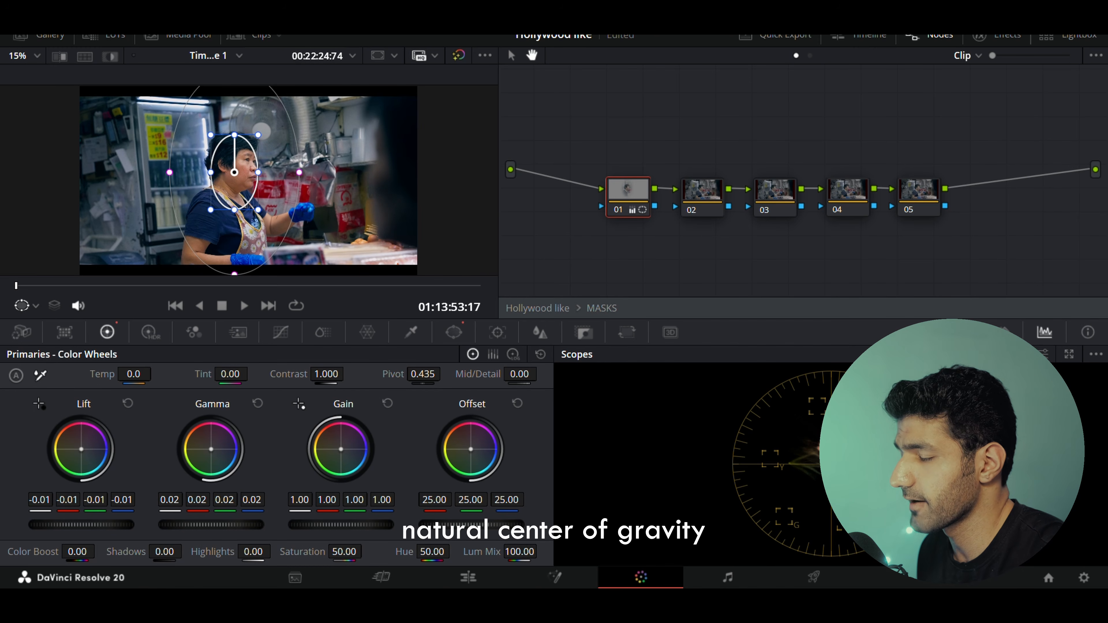
# On node 02, add a tall narrow circular window over the frame's left edge and lower its gamma to -0.02.
pyautogui.click(689, 212)
pyautogui.click(454, 333)
pyautogui.click(31, 446)
pyautogui.moveTo(247, 182); pyautogui.dragTo(99, 183)
pyautogui.moveTo(98, 239); pyautogui.dragTo(102, 354)
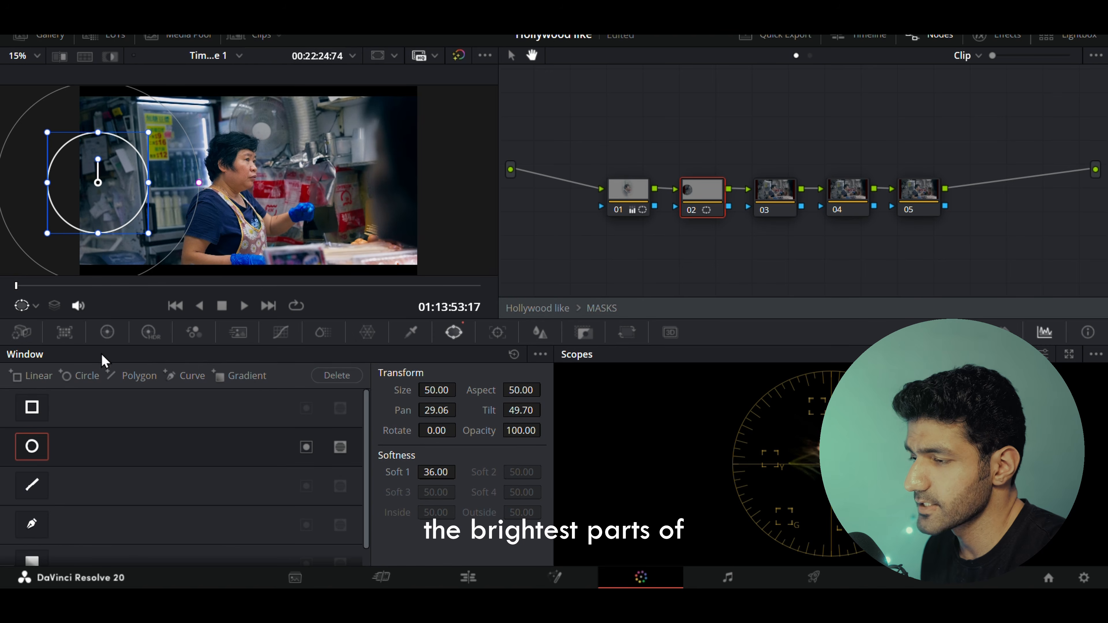
pyautogui.moveTo(97, 234); pyautogui.dragTo(109, 437)
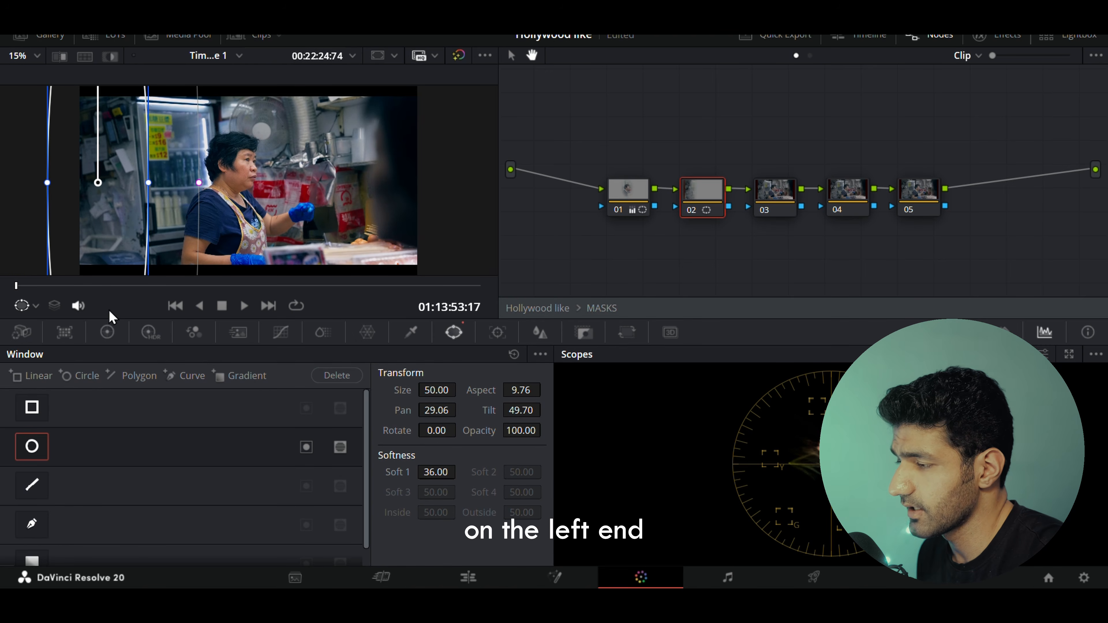
pyautogui.click(107, 333)
pyautogui.moveTo(220, 525); pyautogui.dragTo(209, 524)
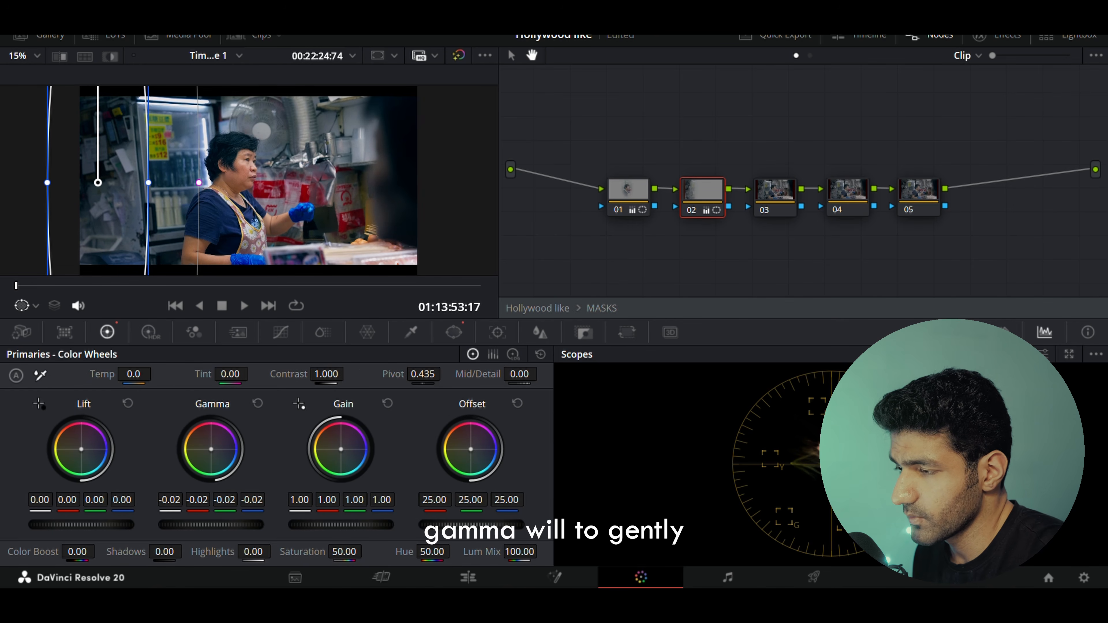
# On node 03, place a tall window over the right side of the frame and lower its gamma to about -0.03.
pyautogui.click(771, 197)
pyautogui.click(462, 335)
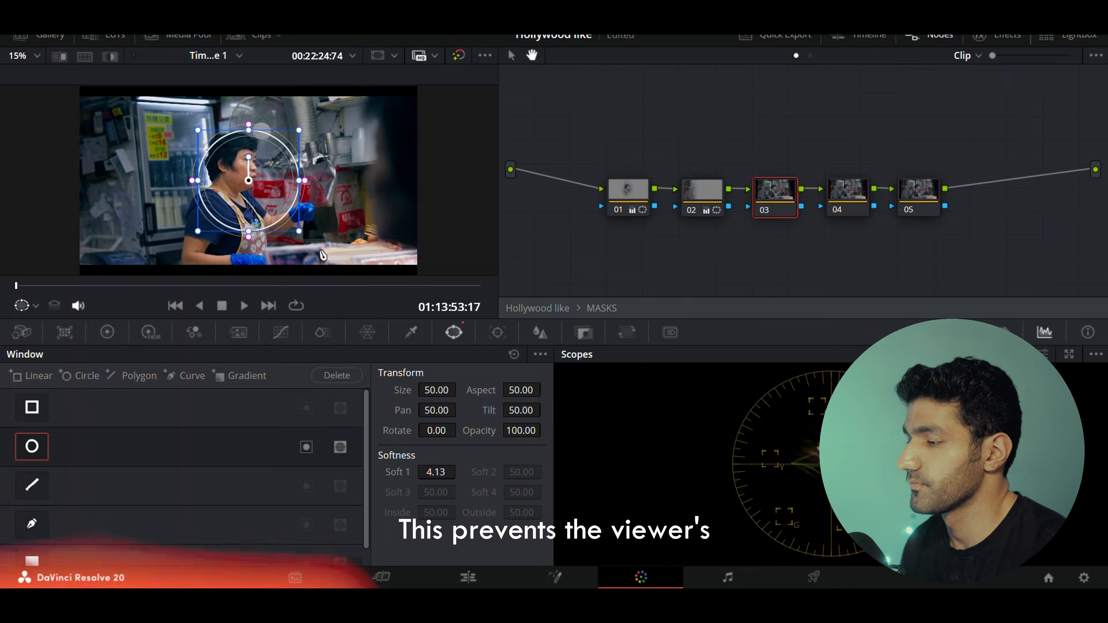
pyautogui.moveTo(248, 236); pyautogui.dragTo(368, 235)
pyautogui.moveTo(424, 180); pyautogui.dragTo(452, 181)
pyautogui.click(107, 332)
pyautogui.moveTo(217, 527); pyautogui.dragTo(207, 527)
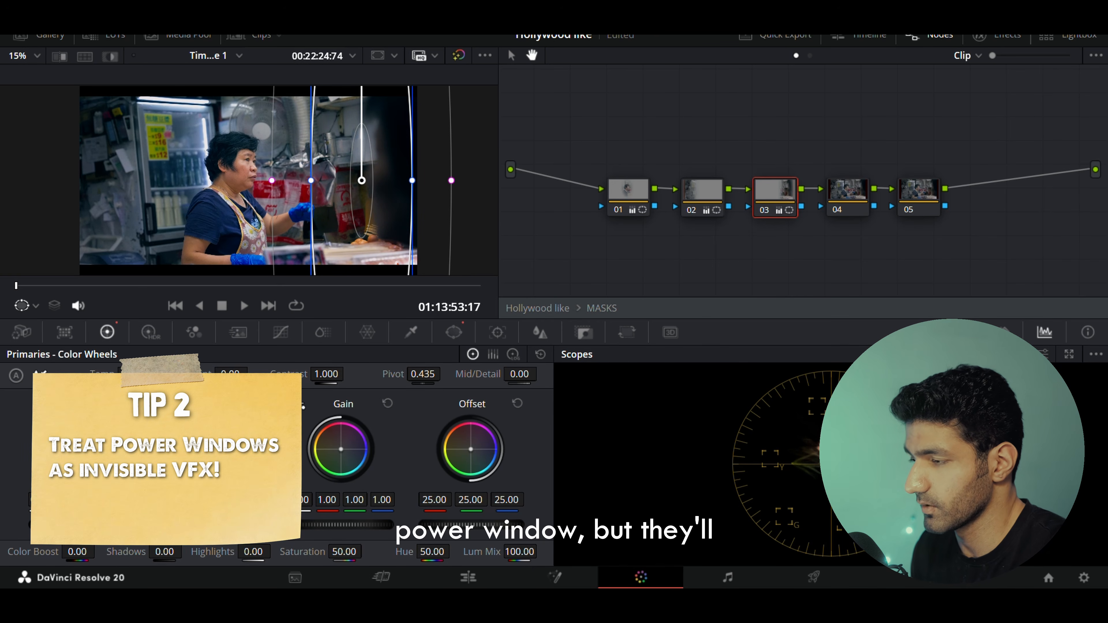
pyautogui.moveTo(374, 217); pyautogui.dragTo(372, 220)
# Compare nodes 03 and 04, leave the MASKS compound node and inspect the CST OUT node's Color Space Transform settings.
pyautogui.click(850, 187)
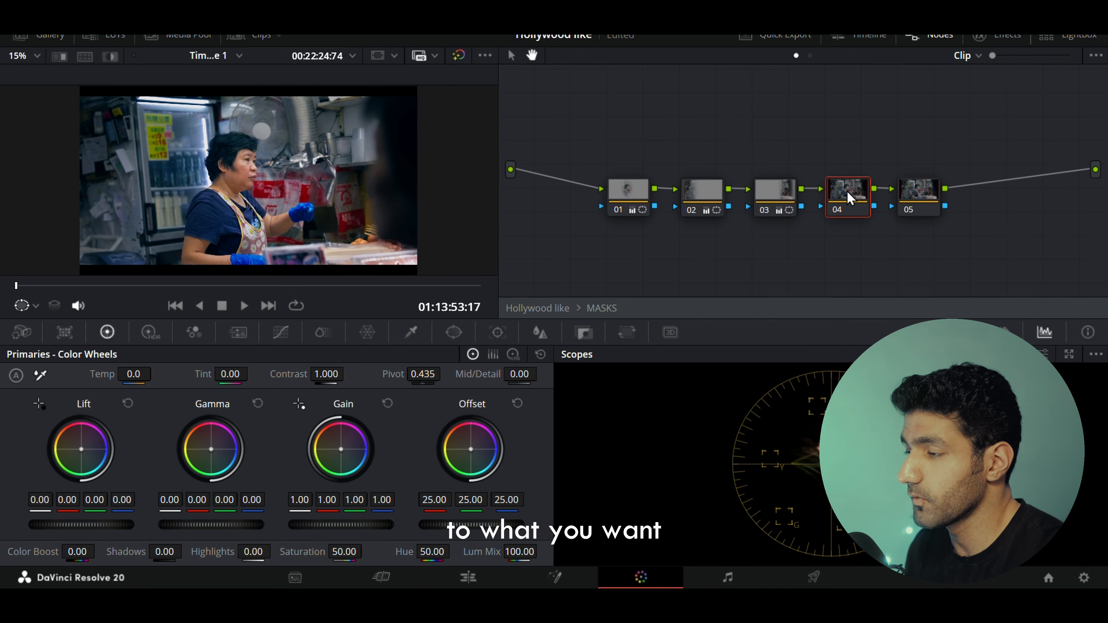
pyautogui.click(789, 192)
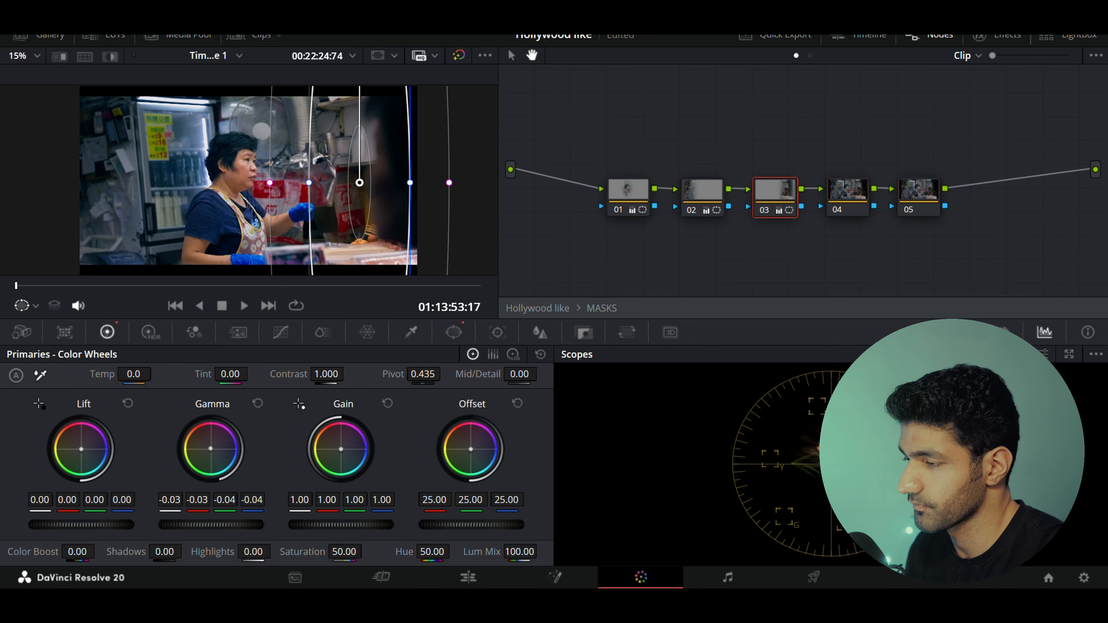
pyautogui.click(851, 190)
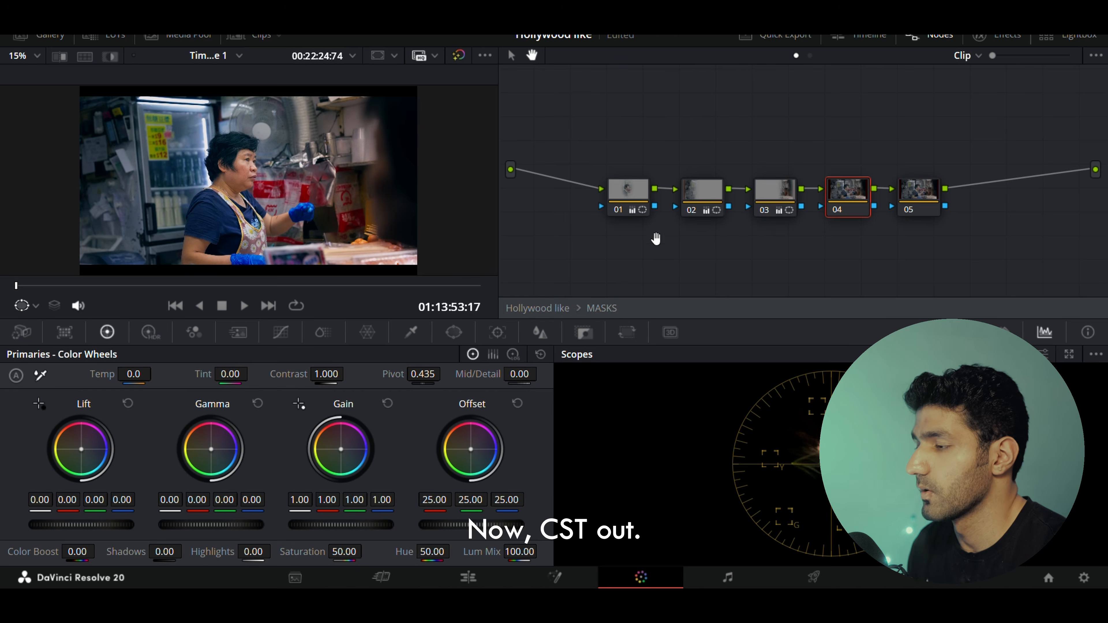
pyautogui.rightClick(615, 250)
pyautogui.click(639, 263)
pyautogui.click(649, 217)
pyautogui.click(1004, 38)
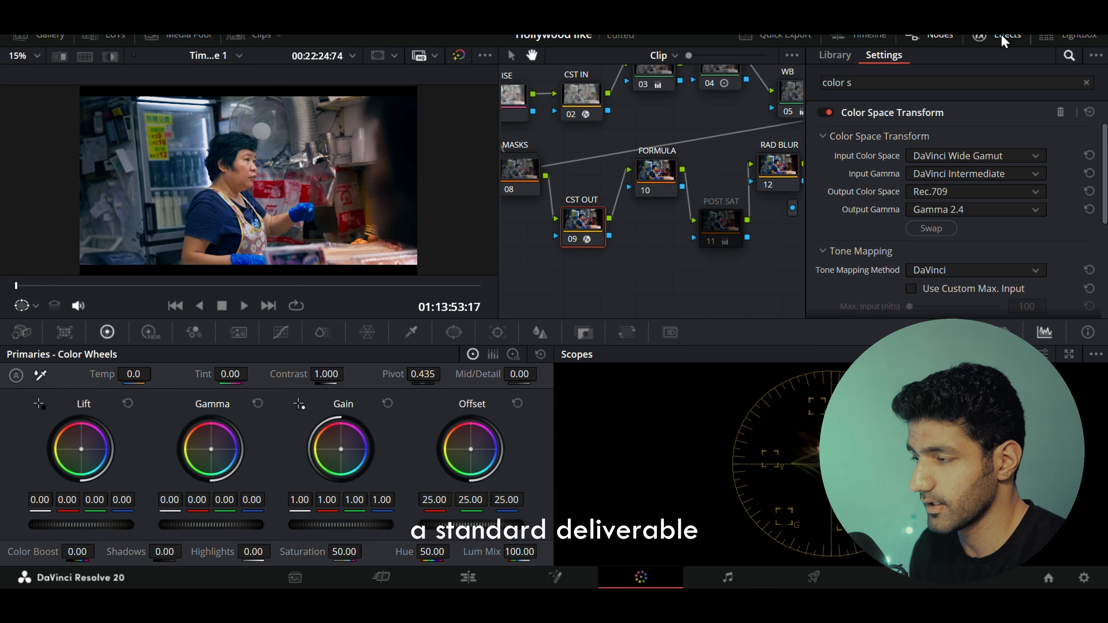
# Apply the Hong Kon...82.C0938 LUT to the FORMULA node.
pyautogui.click(1002, 35)
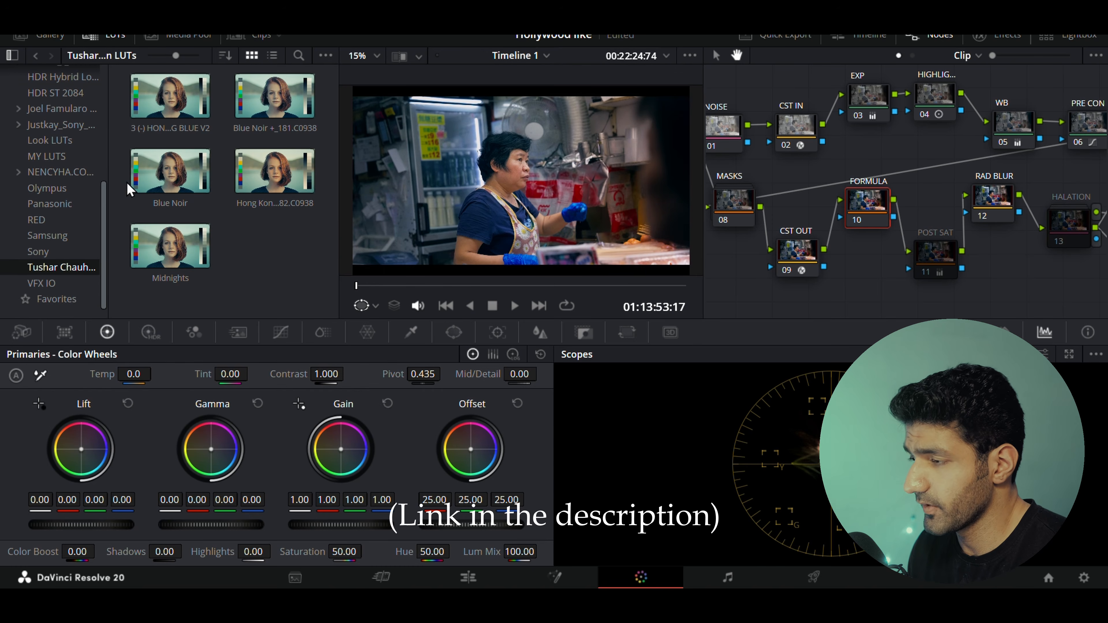
pyautogui.doubleClick(277, 170)
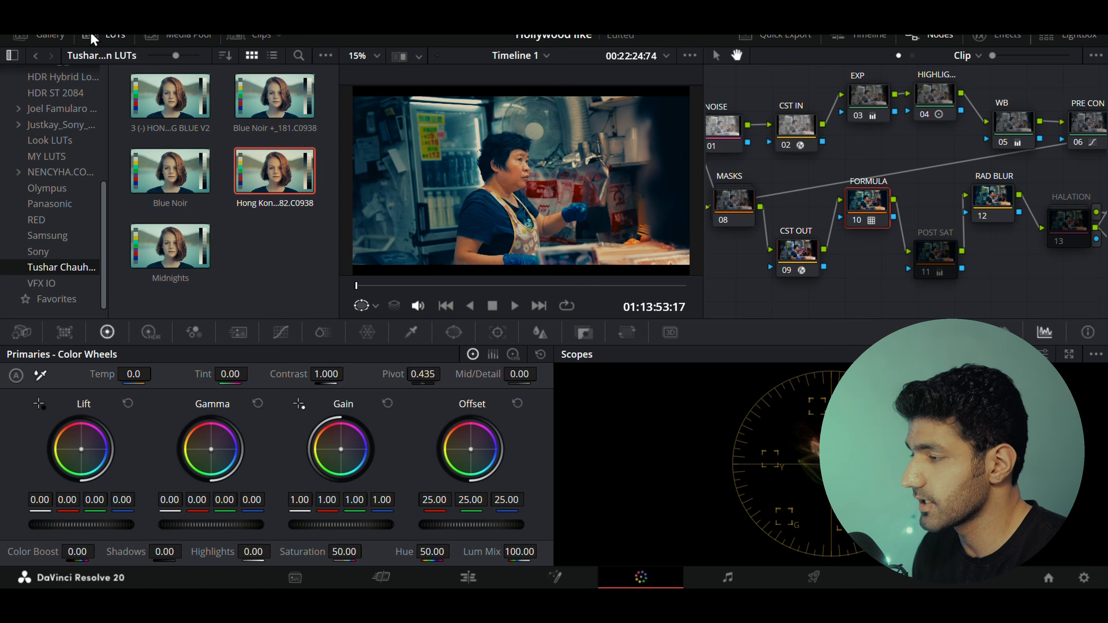
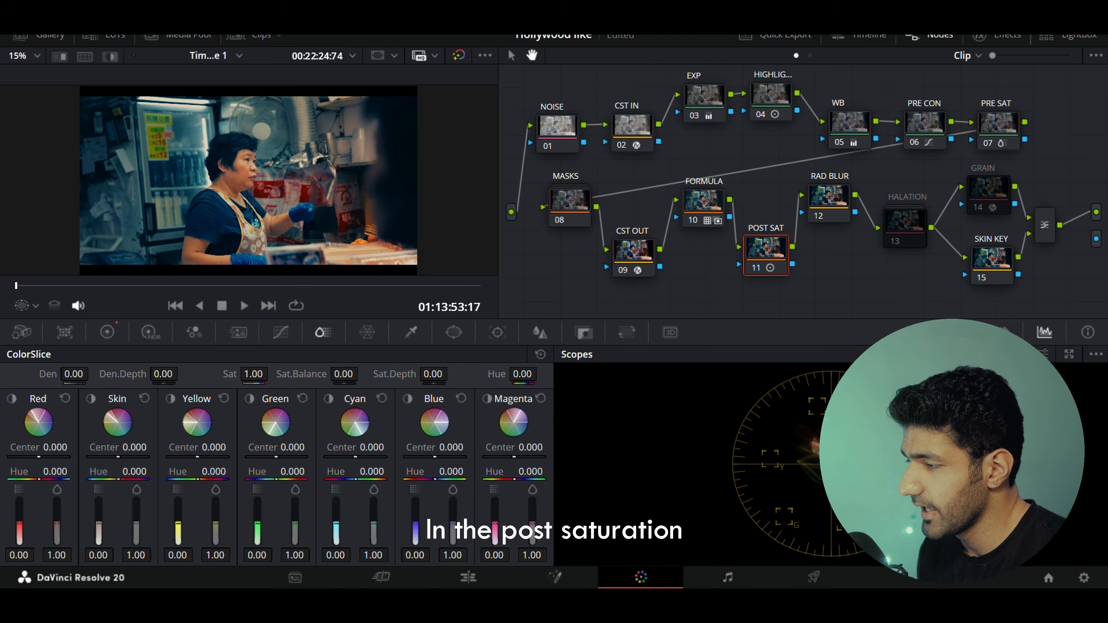
# On the POST SAT node, try small ColorSlice density and primary wheel adjustments.
pyautogui.moveTo(253, 374); pyautogui.dragTo(249, 373)
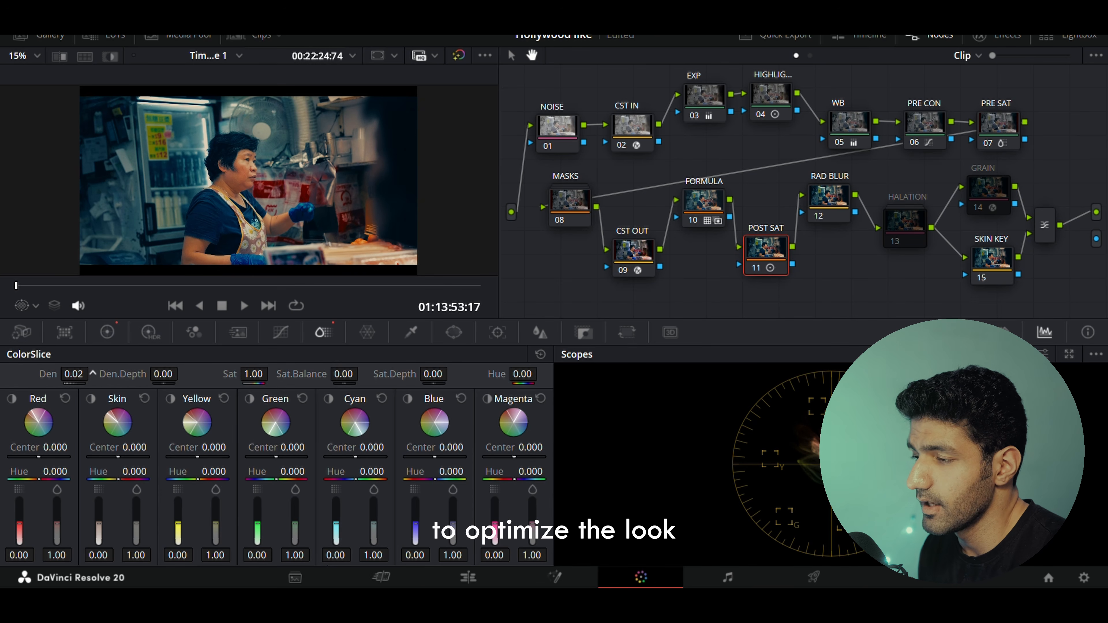
pyautogui.moveTo(73, 374); pyautogui.dragTo(54, 373)
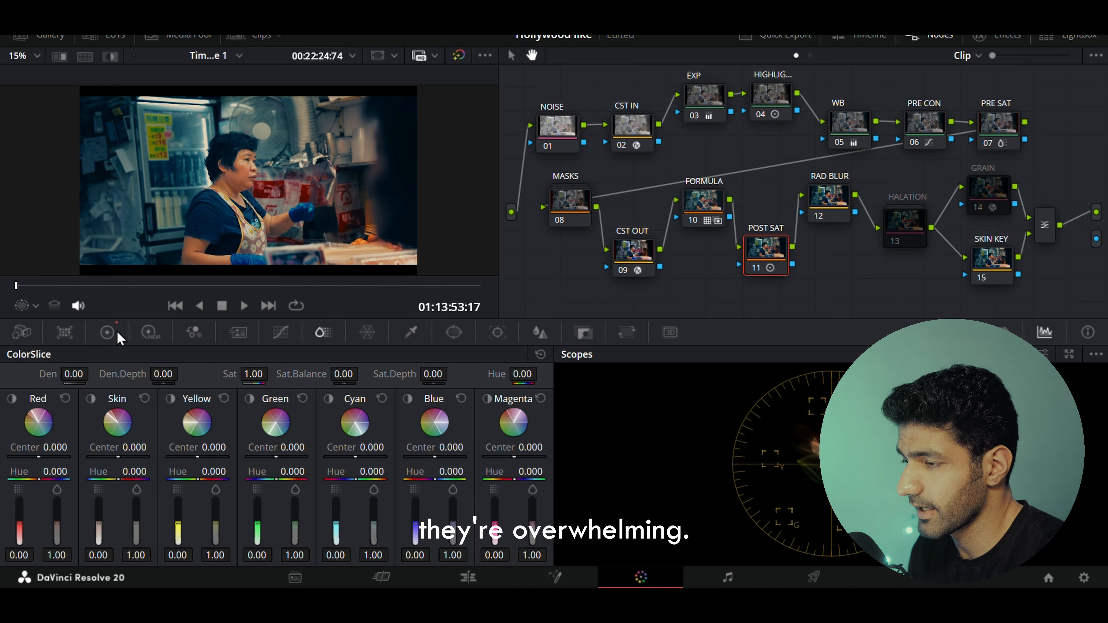
pyautogui.click(107, 332)
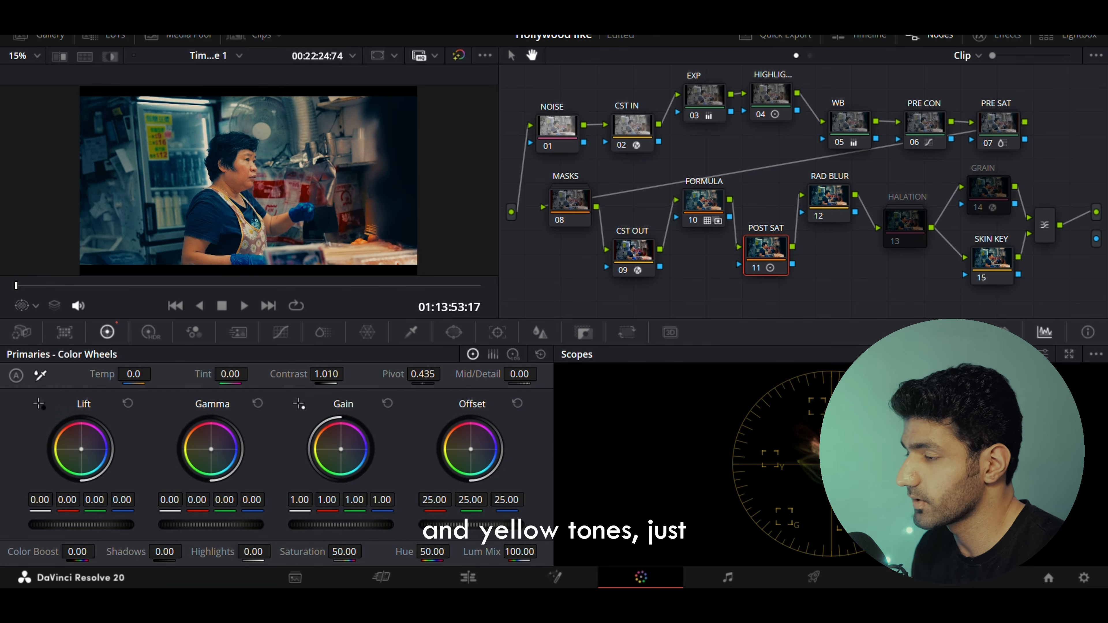
pyautogui.click(211, 451)
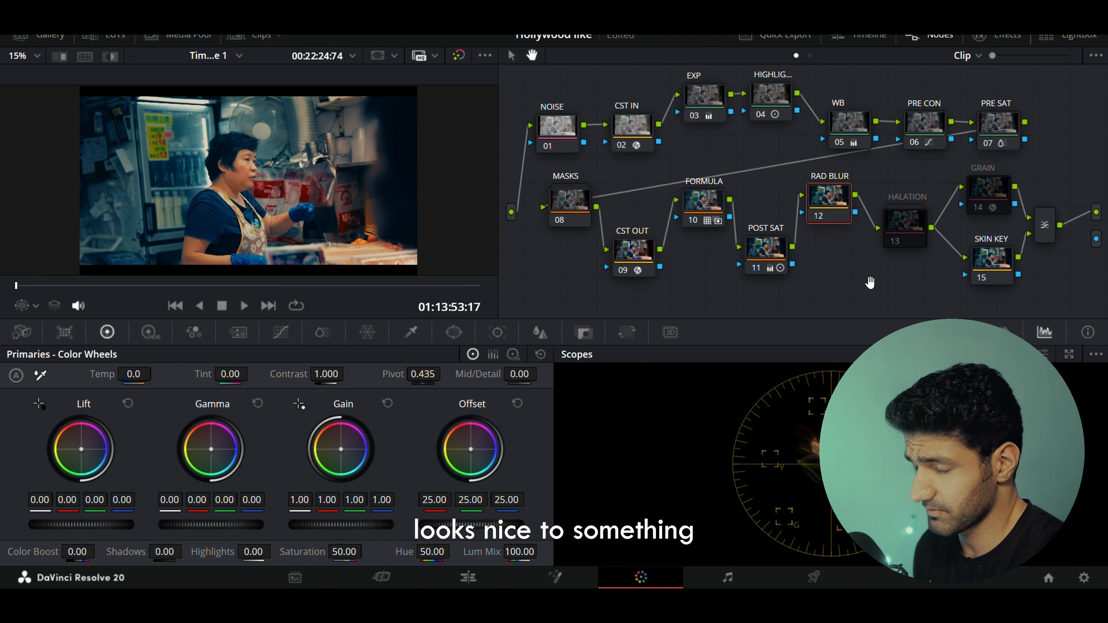
# On the RAD BLUR node, add a circular window around the woman and invert it.
pyautogui.moveTo(869, 283); pyautogui.dragTo(770, 281)
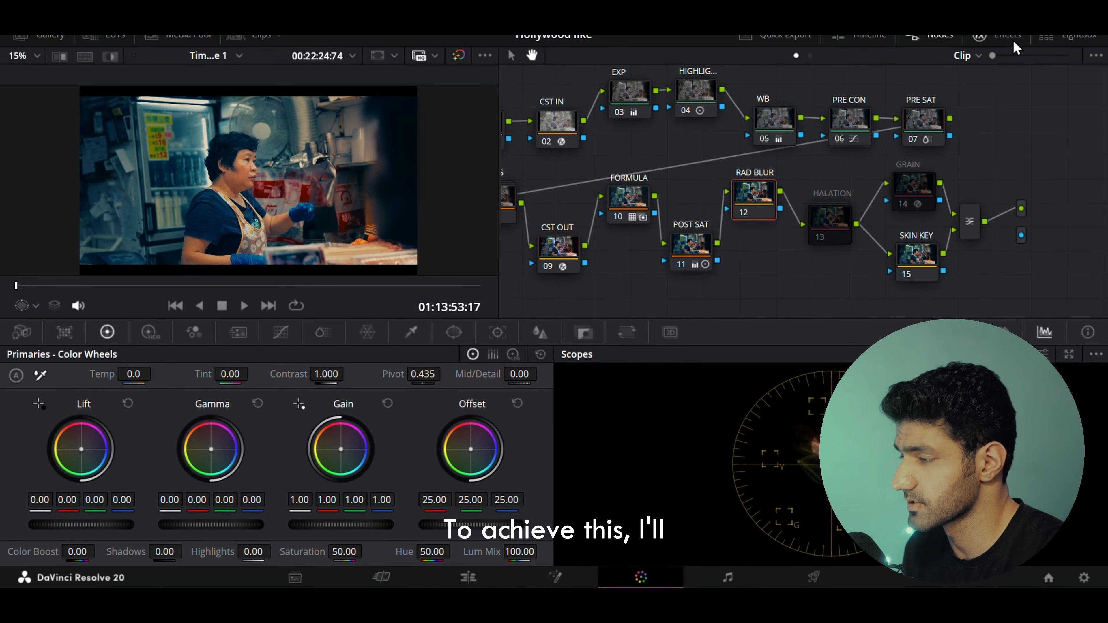
pyautogui.click(454, 332)
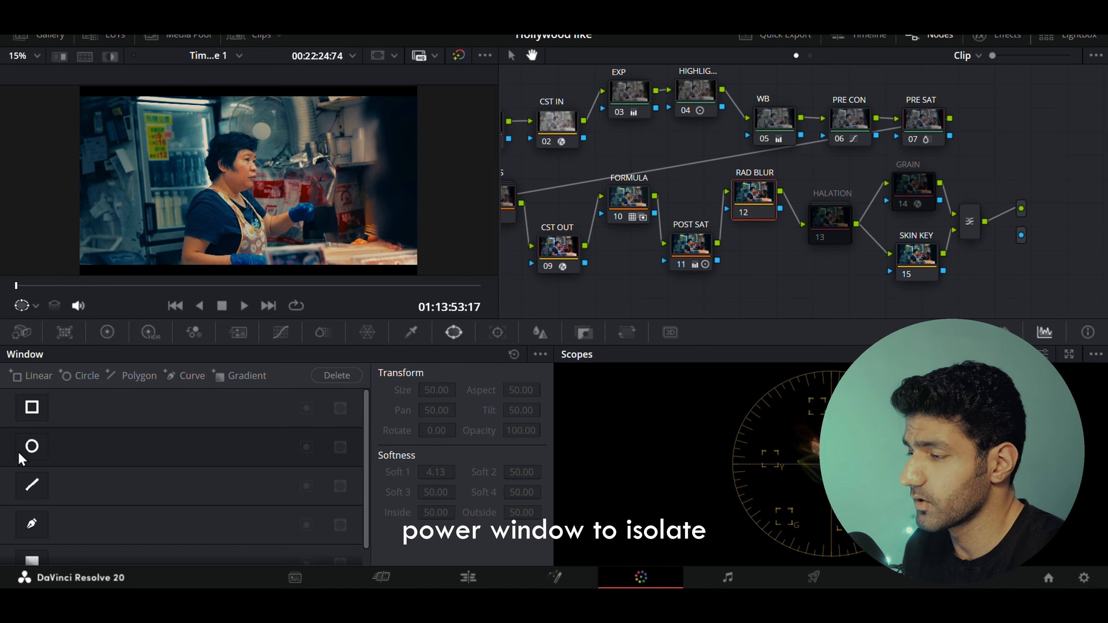
pyautogui.click(31, 447)
pyautogui.moveTo(308, 186); pyautogui.dragTo(407, 180)
pyautogui.moveTo(485, 180); pyautogui.dragTo(516, 187)
pyautogui.click(105, 56)
pyautogui.click(306, 447)
pyautogui.moveTo(249, 231); pyautogui.dragTo(251, 266)
pyautogui.moveTo(371, 224); pyautogui.dragTo(373, 227)
pyautogui.moveTo(408, 266); pyautogui.dragTo(400, 261)
pyautogui.moveTo(361, 218); pyautogui.dragTo(357, 217)
pyautogui.click(110, 56)
# Search the effects library for rad and apply Radial Blur to the RAD BLUR node.
pyautogui.click(26, 306)
pyautogui.click(43, 325)
pyautogui.click(995, 42)
pyautogui.write('rad')
pyautogui.moveTo(868, 136); pyautogui.dragTo(705, 192)
pyautogui.moveTo(1024, 134)
pyautogui.mouseDown()
pyautogui.moveTo(1004, 133)
pyautogui.moveTo(1032, 133)
pyautogui.mouseUp()
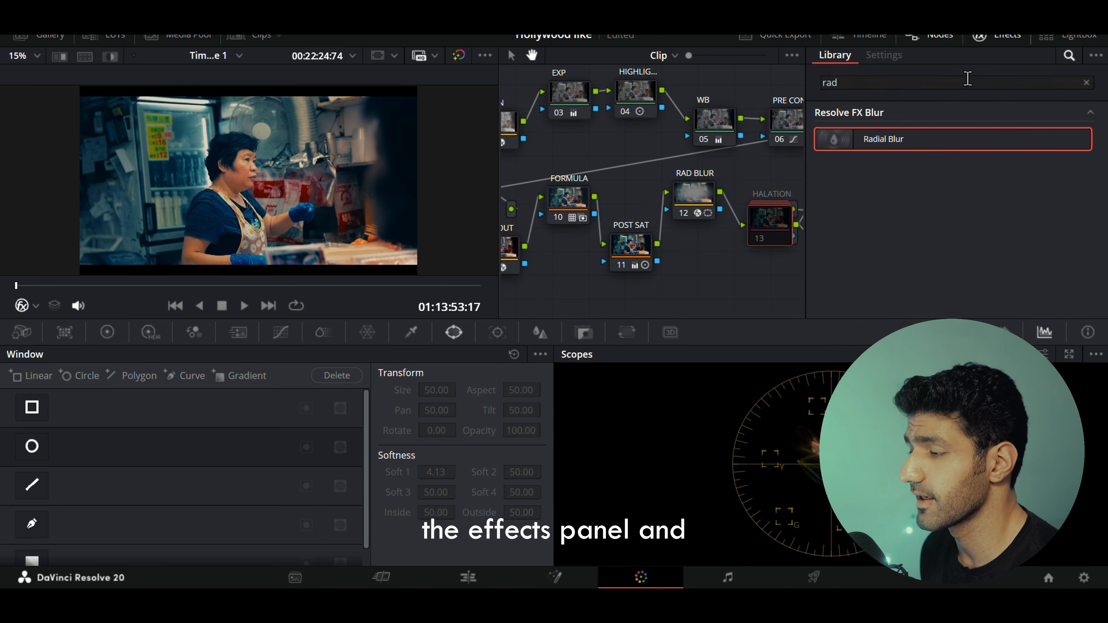
# Search the effects library for the Halation effect, then close the library.
pyautogui.write('haka')
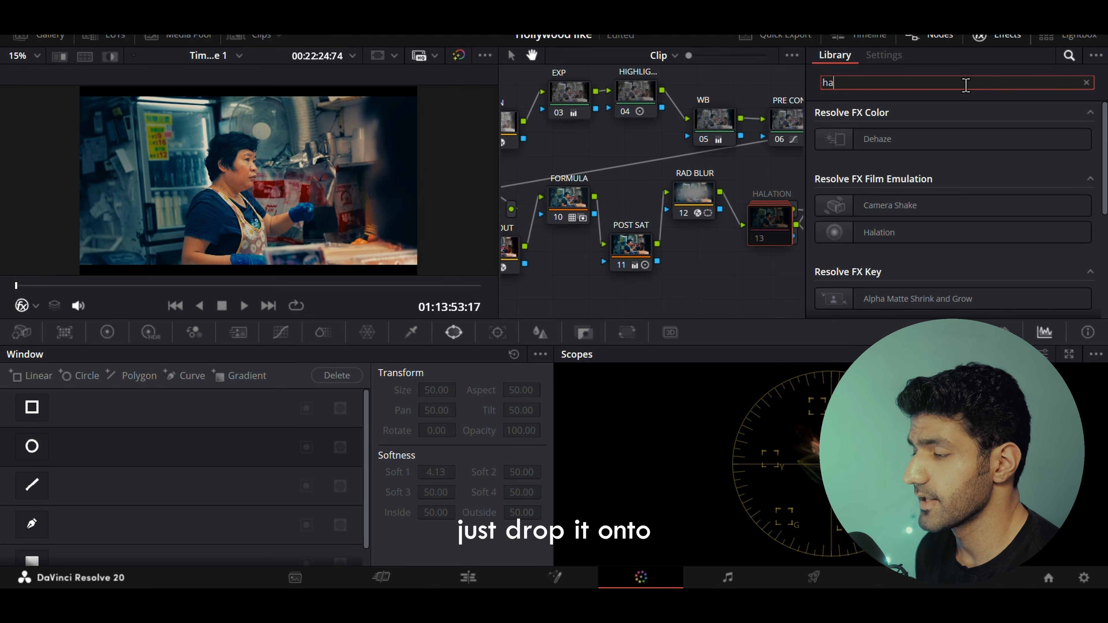
pyautogui.press('BackSpace')
pyautogui.press('BackSpace')
pyautogui.write('la')
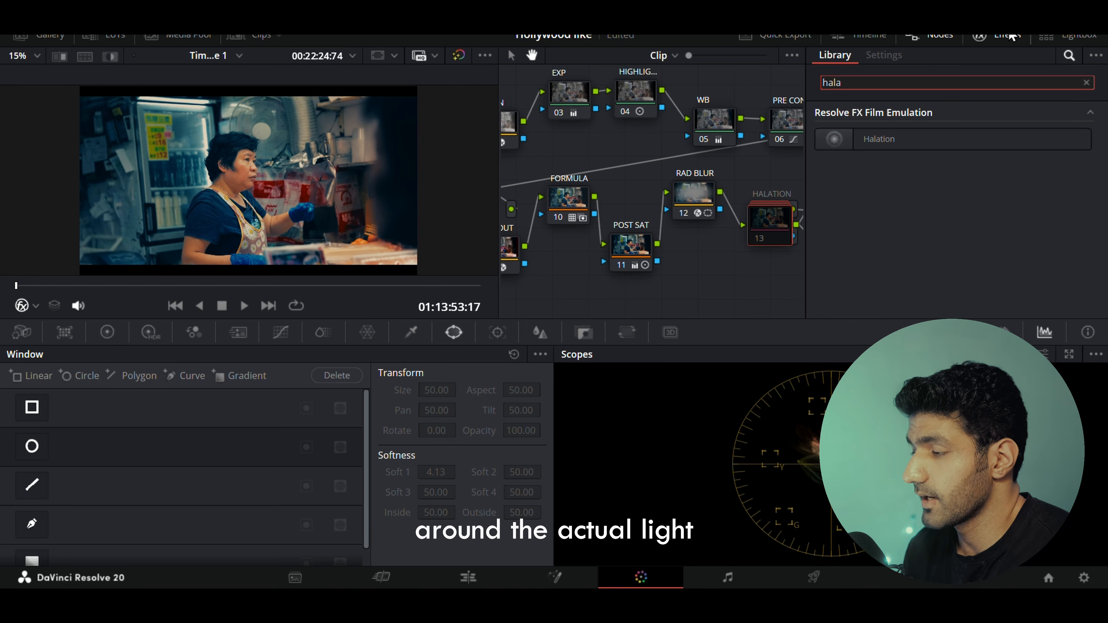
pyautogui.click(1008, 35)
pyautogui.moveTo(923, 275); pyautogui.dragTo(918, 277)
pyautogui.click(842, 220)
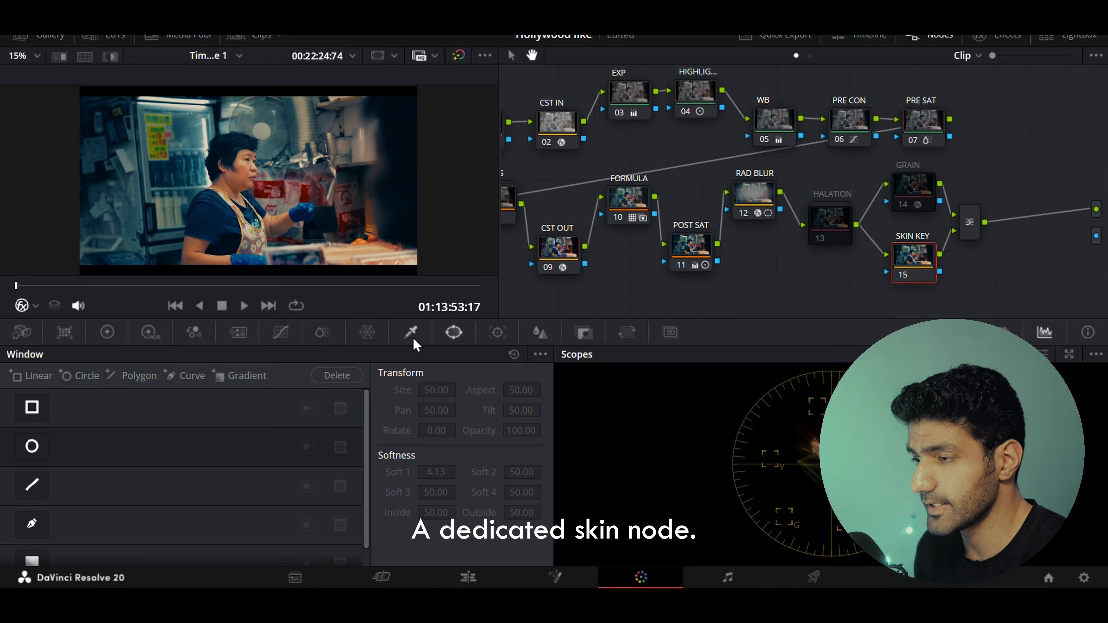
# On the SKIN KEY node, refine the HSL qualifier: hue width 11.0, saturation 3.2–12.1, luminance 56.0–68.5.
pyautogui.click(412, 336)
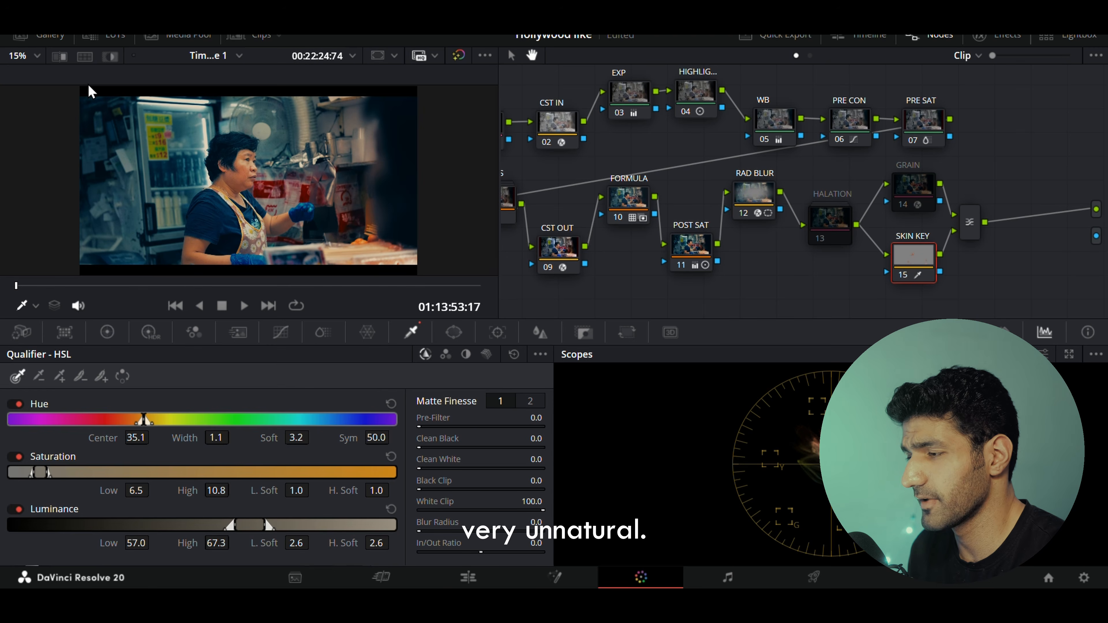
pyautogui.hotkey('shift', 'h')
pyautogui.moveTo(216, 438); pyautogui.dragTo(259, 438)
pyautogui.moveTo(137, 491); pyautogui.dragTo(122, 491)
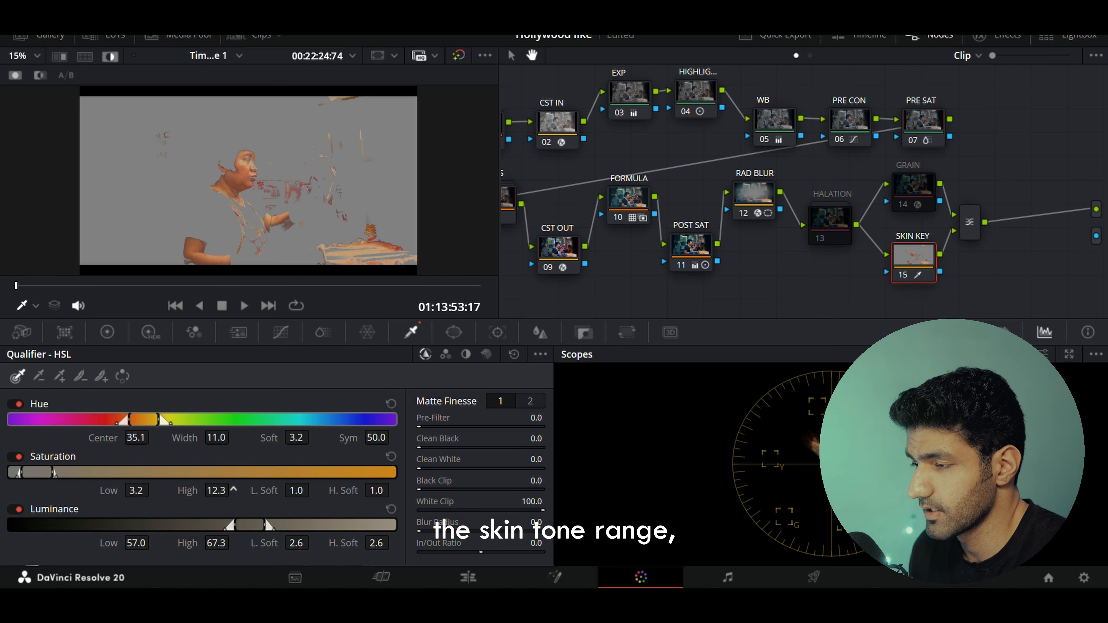
pyautogui.moveTo(234, 490); pyautogui.dragTo(232, 490)
pyautogui.moveTo(157, 543); pyautogui.dragTo(234, 541)
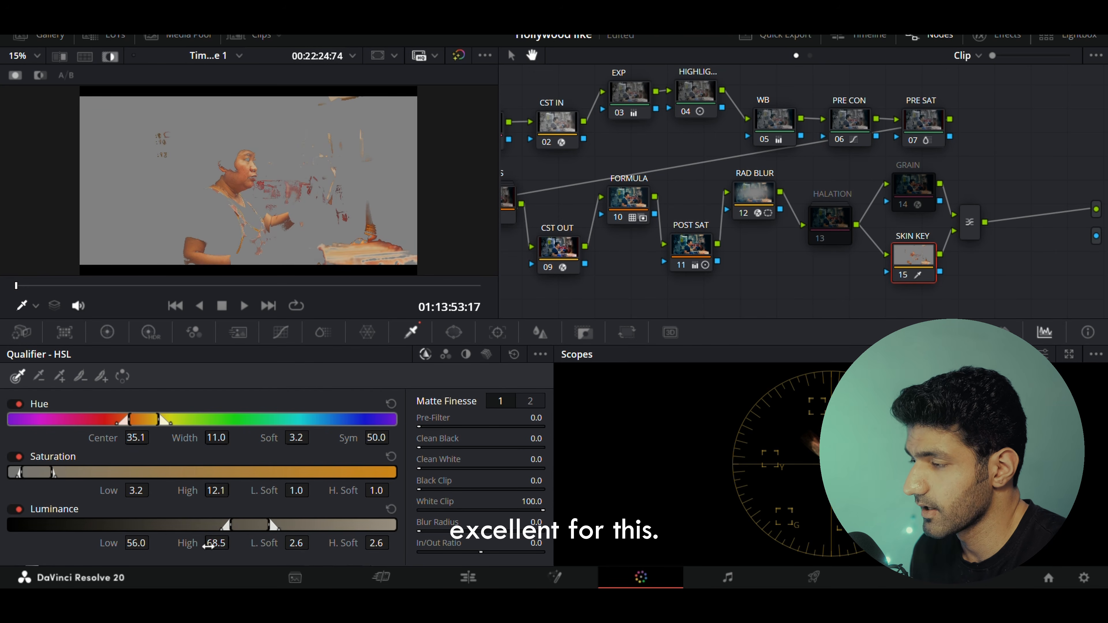
# Add a circular window around the woman's face and upper body to limit the skin key.
pyautogui.click(454, 332)
pyautogui.click(29, 446)
pyautogui.moveTo(271, 190); pyautogui.dragTo(265, 192)
pyautogui.moveTo(242, 229); pyautogui.dragTo(244, 280)
pyautogui.moveTo(293, 179); pyautogui.dragTo(309, 226)
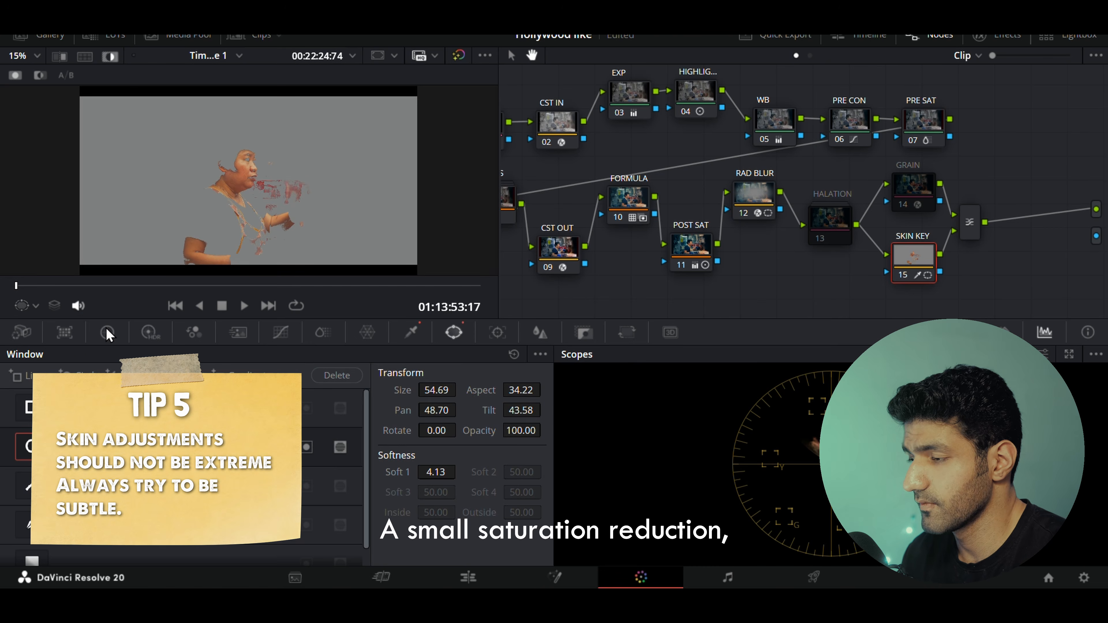
# Widen the qualifier's hue width to 11.9 and turn off the matte highlight.
pyautogui.click(411, 332)
pyautogui.moveTo(217, 437); pyautogui.dragTo(235, 437)
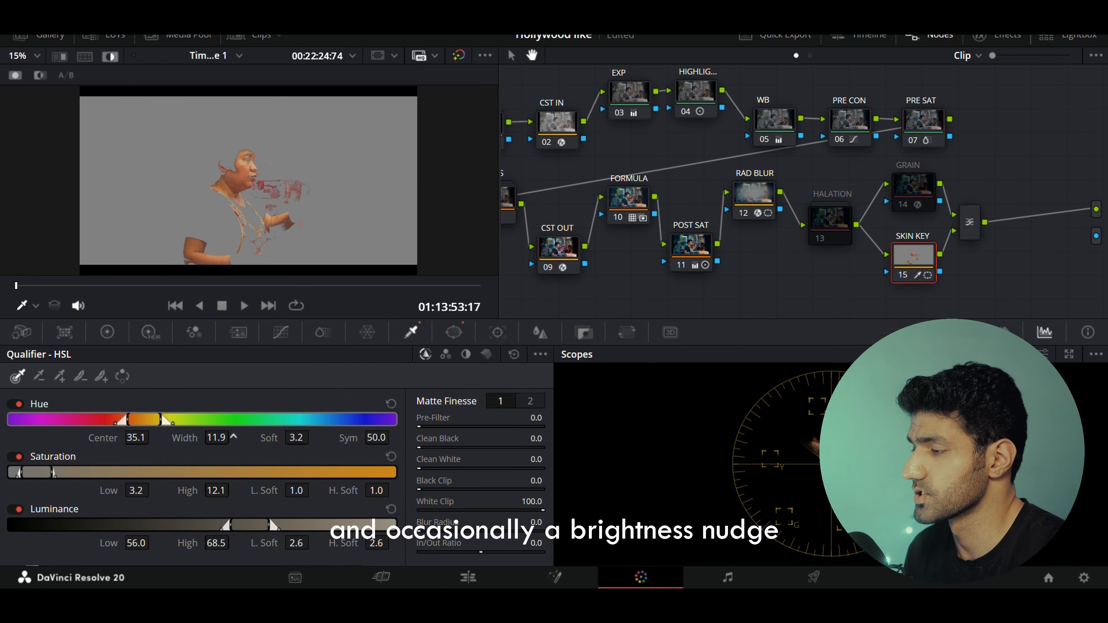
pyautogui.click(110, 56)
# Lower the SKIN KEY node's saturation to 47.60.
pyautogui.click(106, 332)
pyautogui.moveTo(325, 548); pyautogui.dragTo(327, 498)
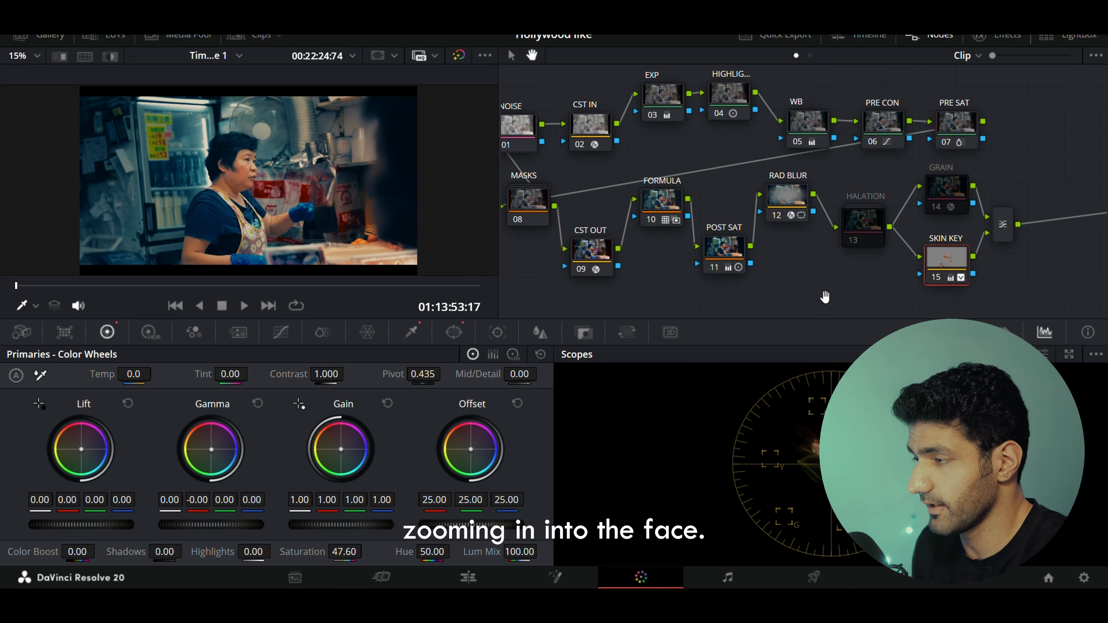
pyautogui.scroll(3, 295, 167)
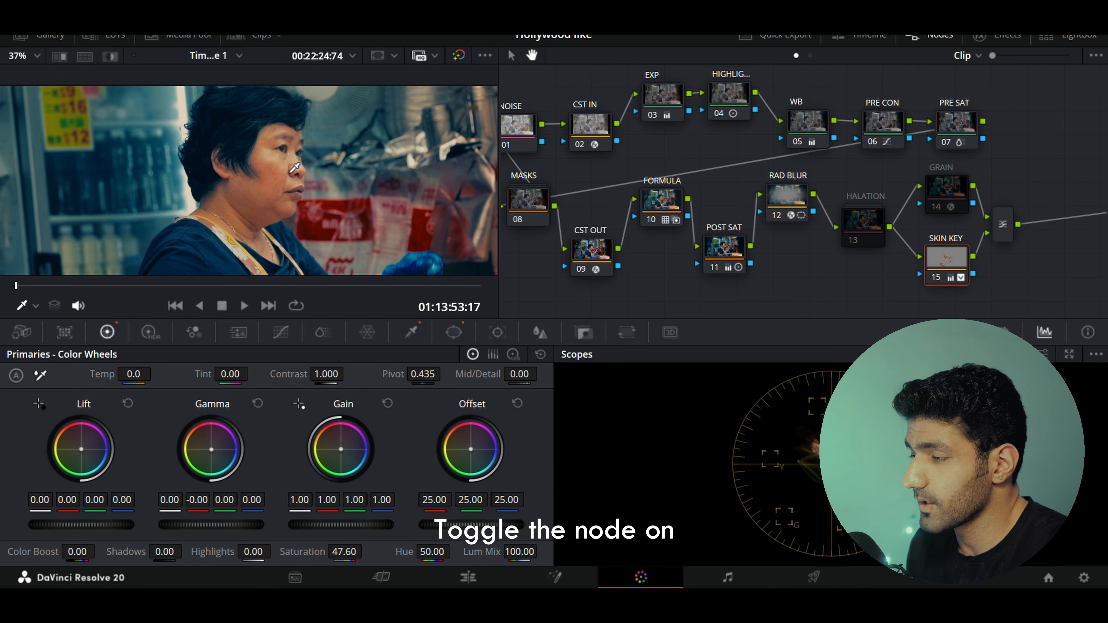
# Toggle the SKIN KEY node on and off to compare the skin adjustment.
pyautogui.hotkey('ctrl', 'd')
pyautogui.hotkey('ctrl', 'd')
pyautogui.hotkey('ctrl', 'd')
pyautogui.hotkey('ctrl', 'd')
pyautogui.hotkey('ctrl', 'd')
pyautogui.hotkey('ctrl', 'd')
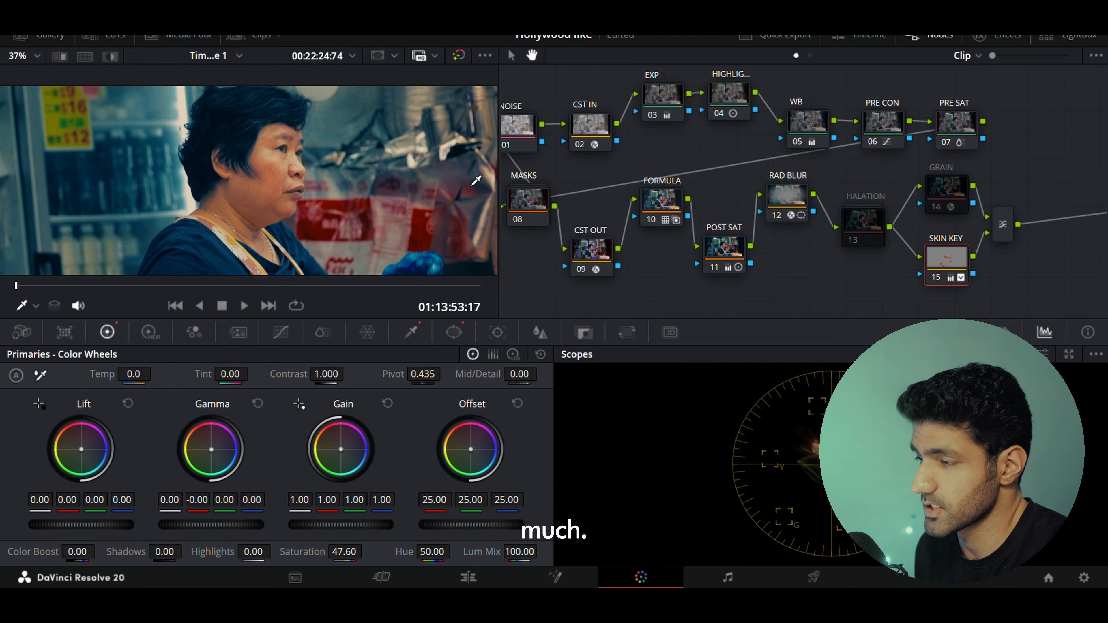
pyautogui.hotkey('ctrl', 'd')
pyautogui.hotkey('ctrl', 'd')
pyautogui.hotkey('ctrl', 'd')
pyautogui.hotkey('ctrl', 'd')
pyautogui.hotkey('shift', 'z')
pyautogui.hotkey('ctrl', 'd')
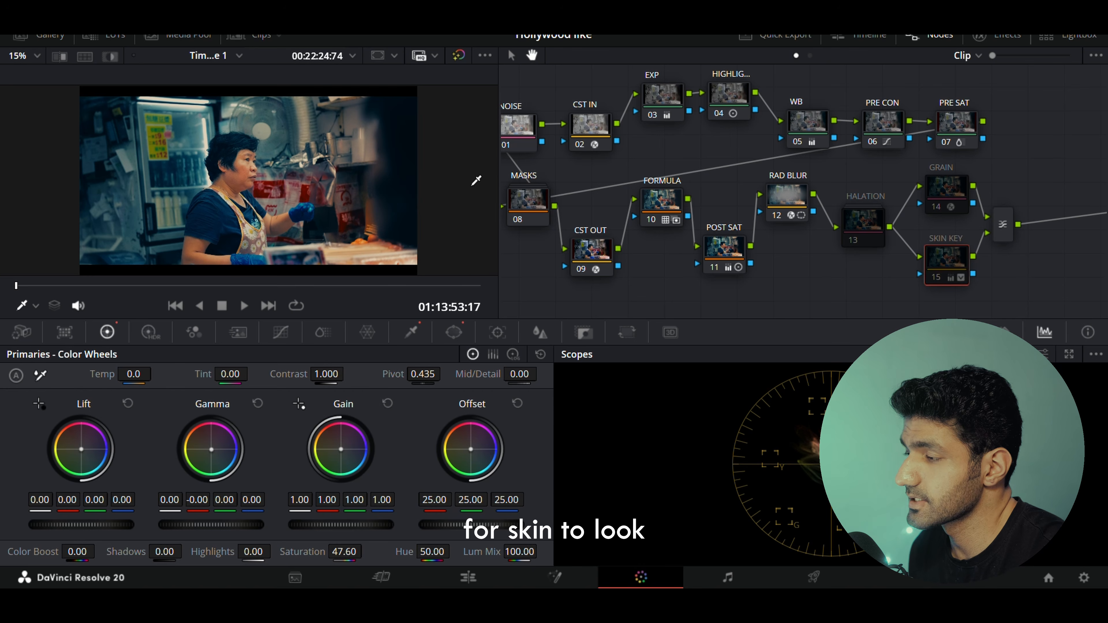
pyautogui.hotkey('ctrl', 'd')
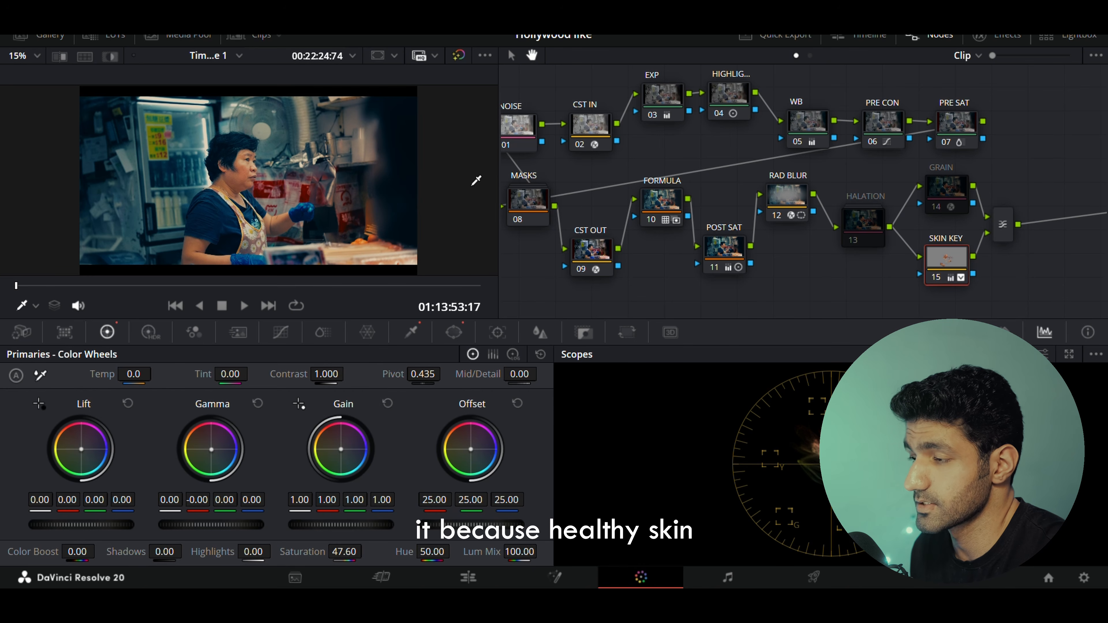